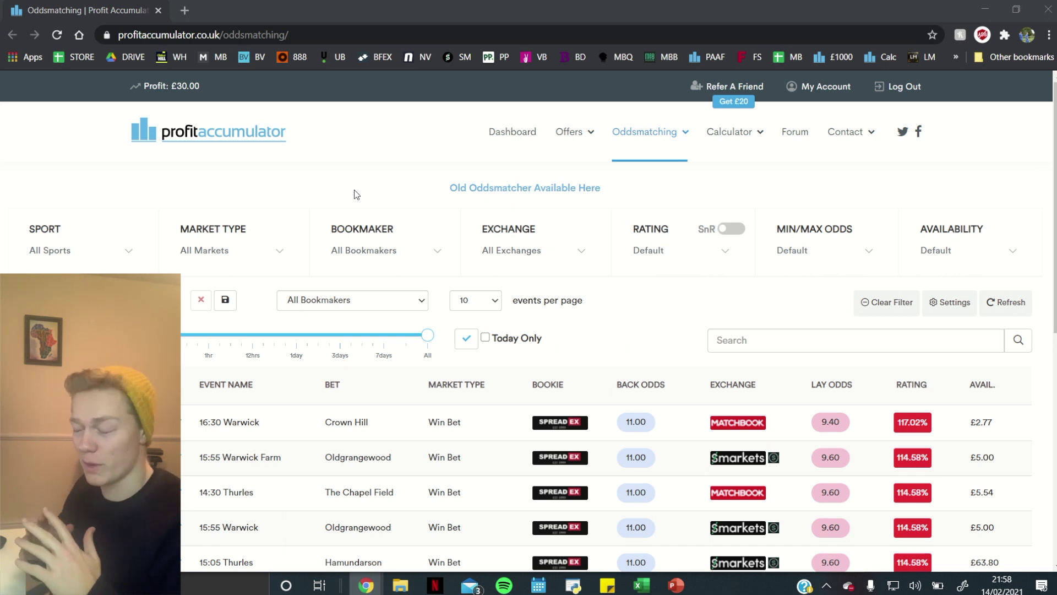
Step: Filter the odds list so that only the Virgin Bet bookmaker is included
click(404, 231)
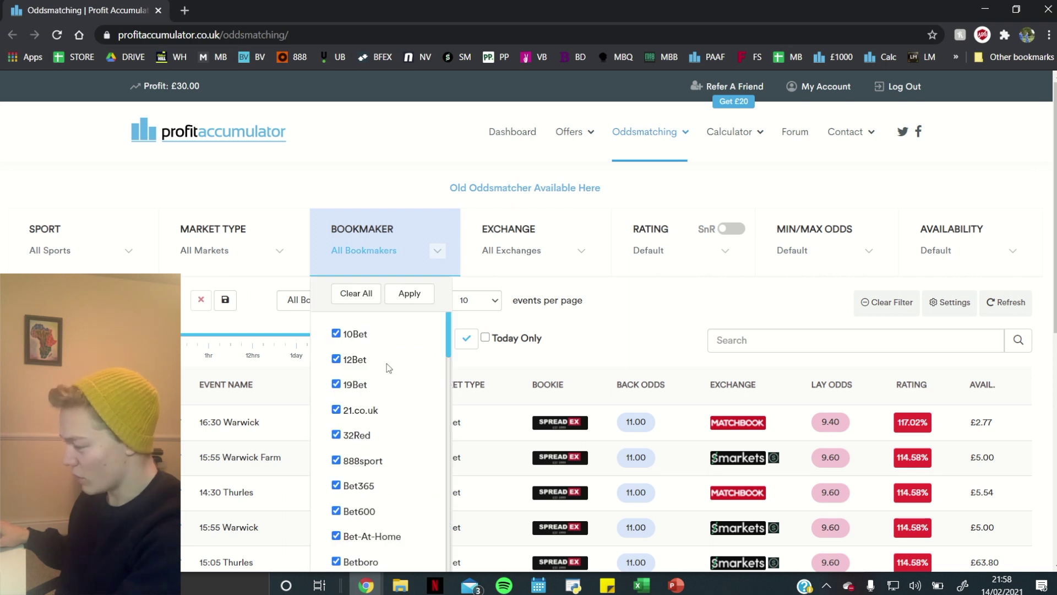
scroll(389, 368, down, 15)
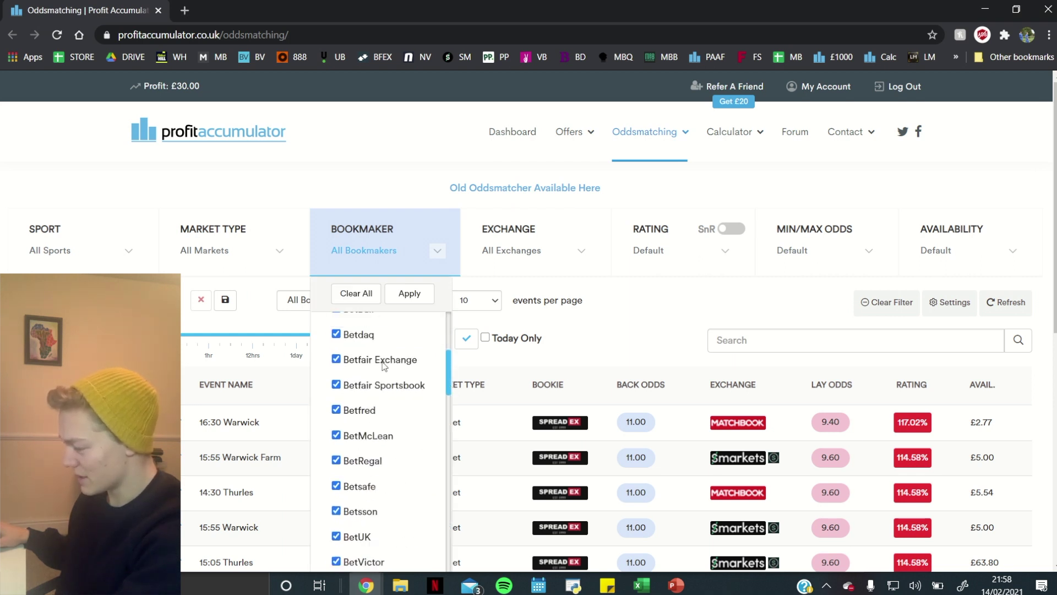
scroll(368, 352, down, 20)
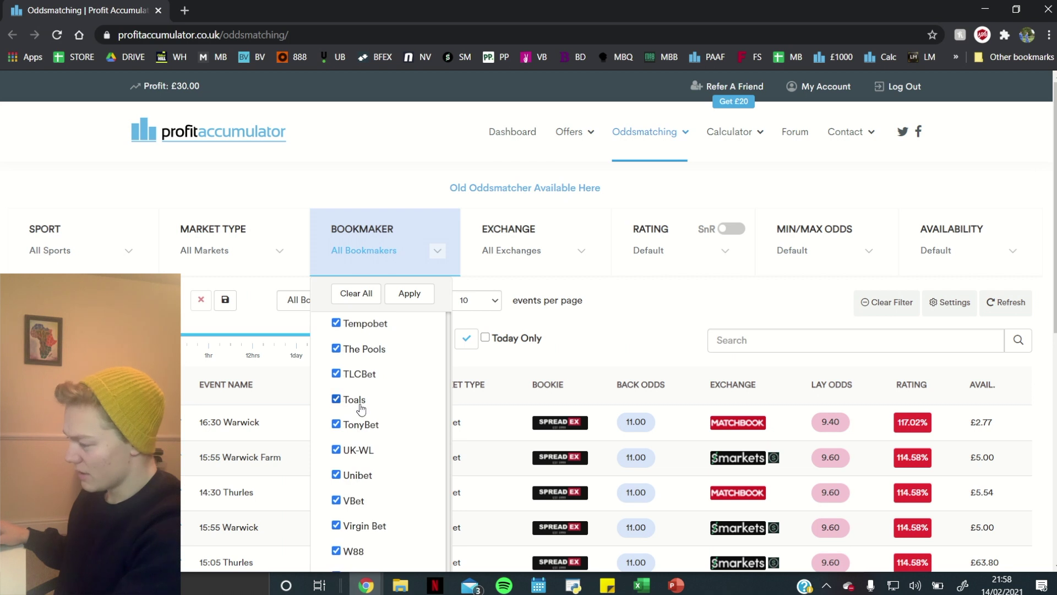
click(362, 293)
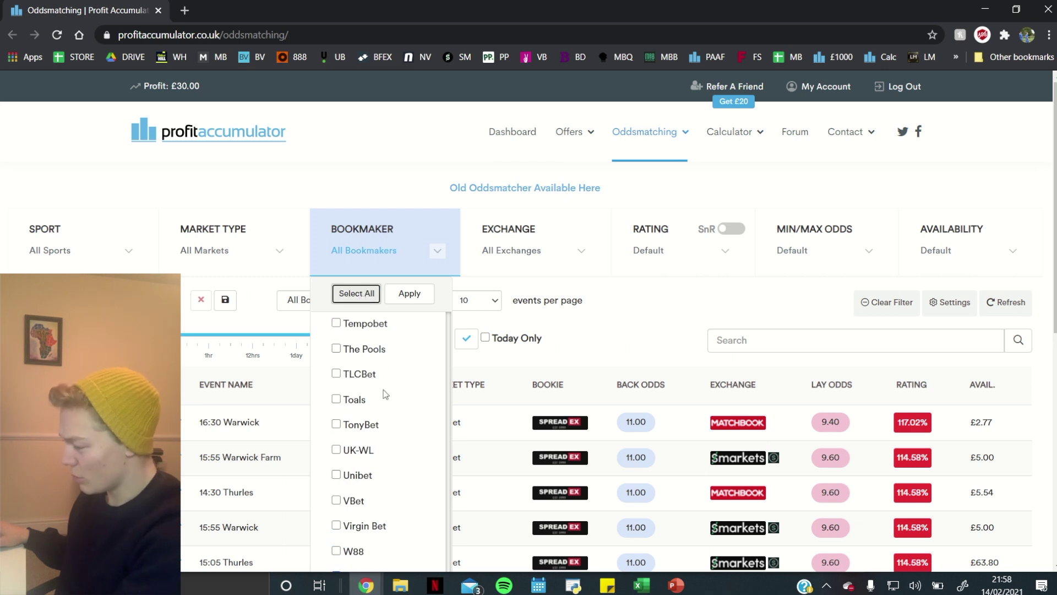
click(364, 526)
click(411, 293)
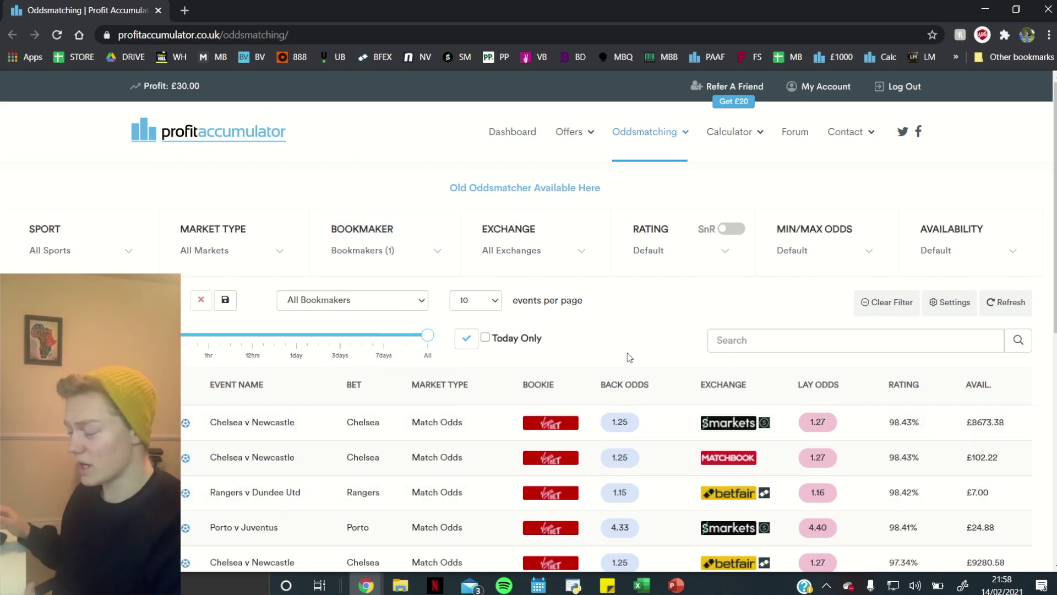
Step: Reset the bookmaker filter to include all bookmakers
click(432, 250)
click(356, 293)
click(396, 297)
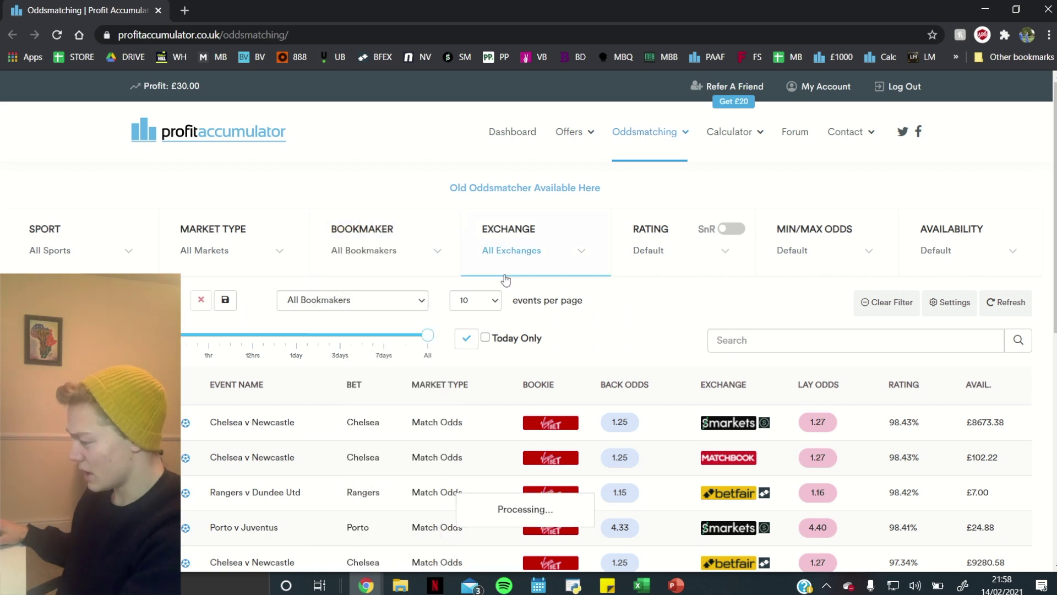
Step: Restrict the exchange filter to Smarkets only by excluding the other exchanges, and apply it
click(546, 252)
click(500, 386)
click(510, 359)
click(509, 335)
click(557, 293)
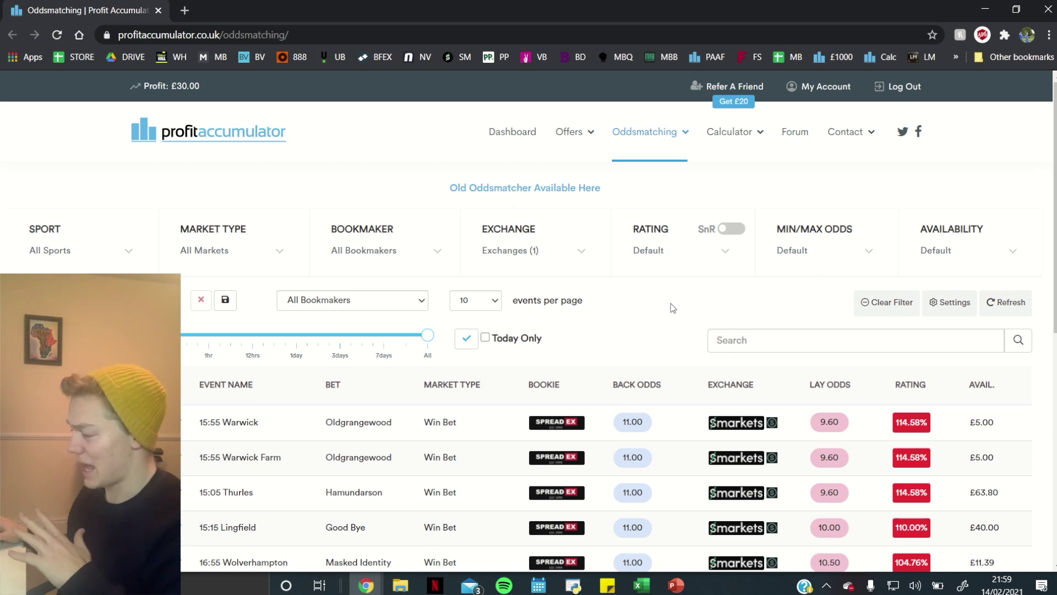
Step: Review the options of the sport, market type, minimum/maximum odds and availability filters
click(129, 250)
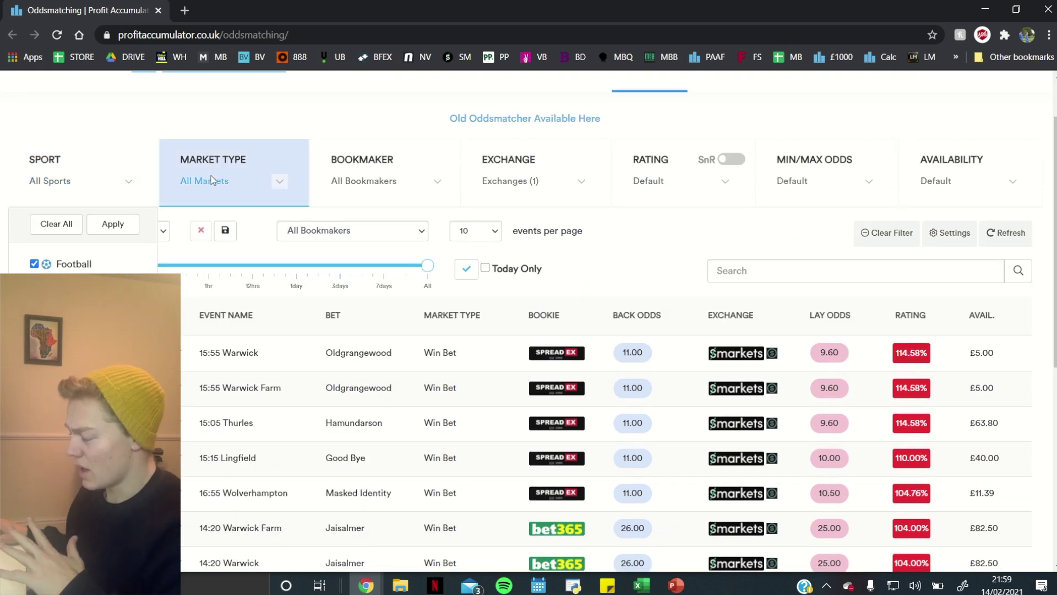
click(280, 181)
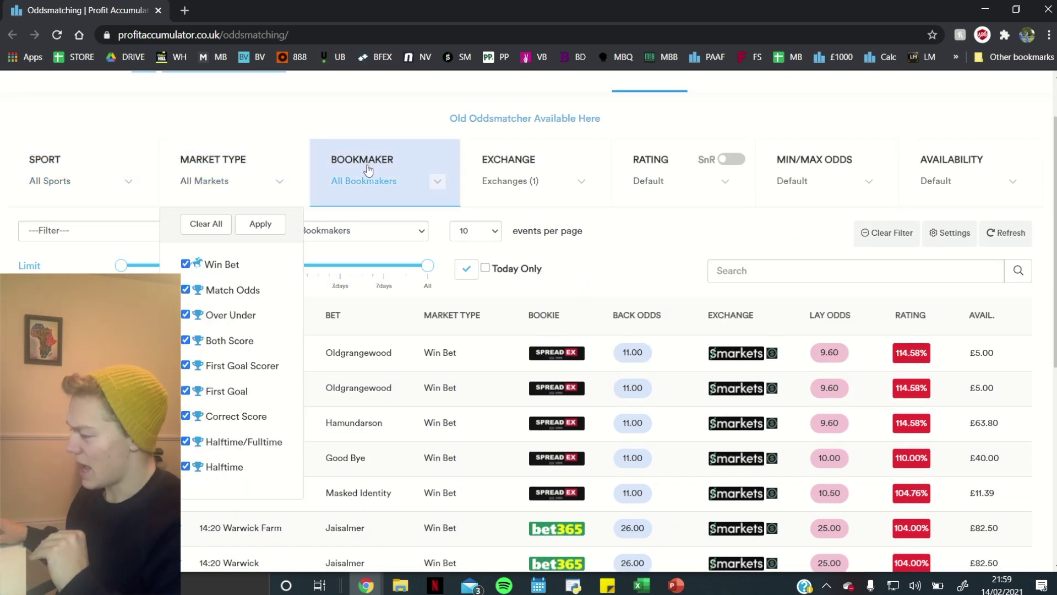
click(817, 178)
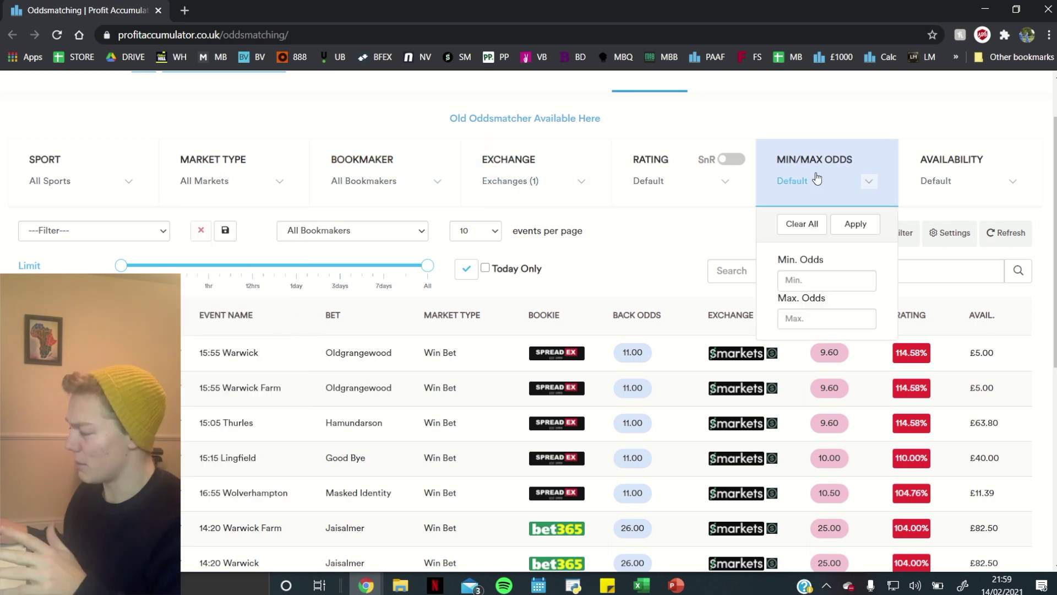
click(817, 178)
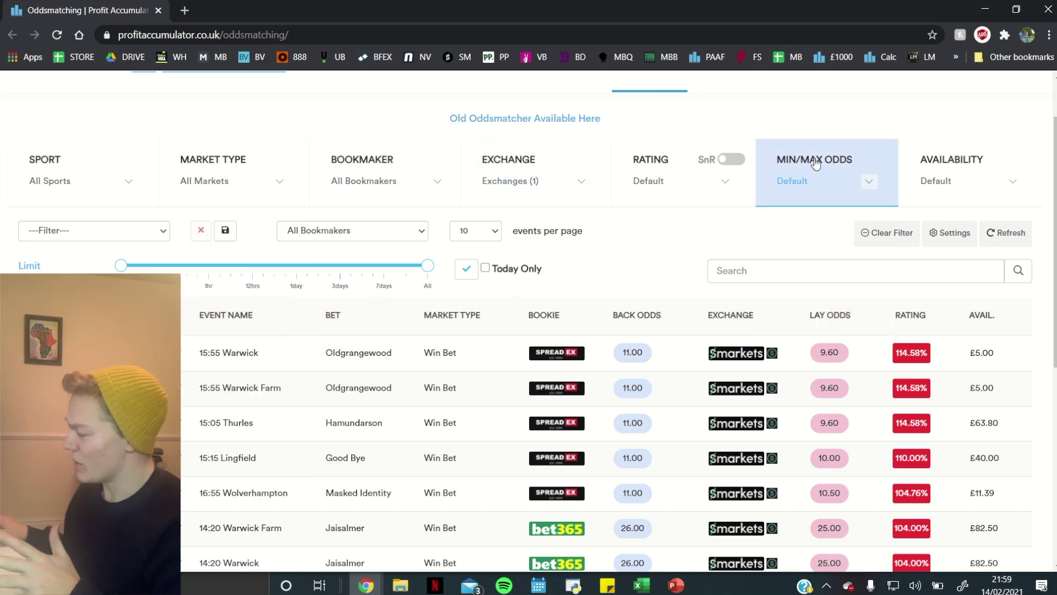
click(994, 170)
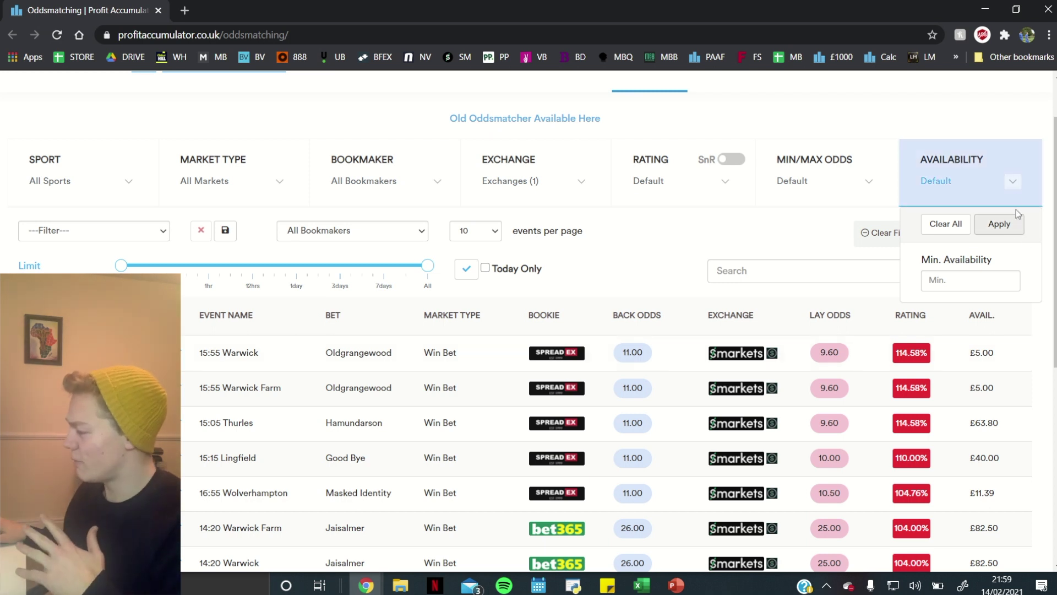
click(1011, 187)
scroll(647, 327, up, 2)
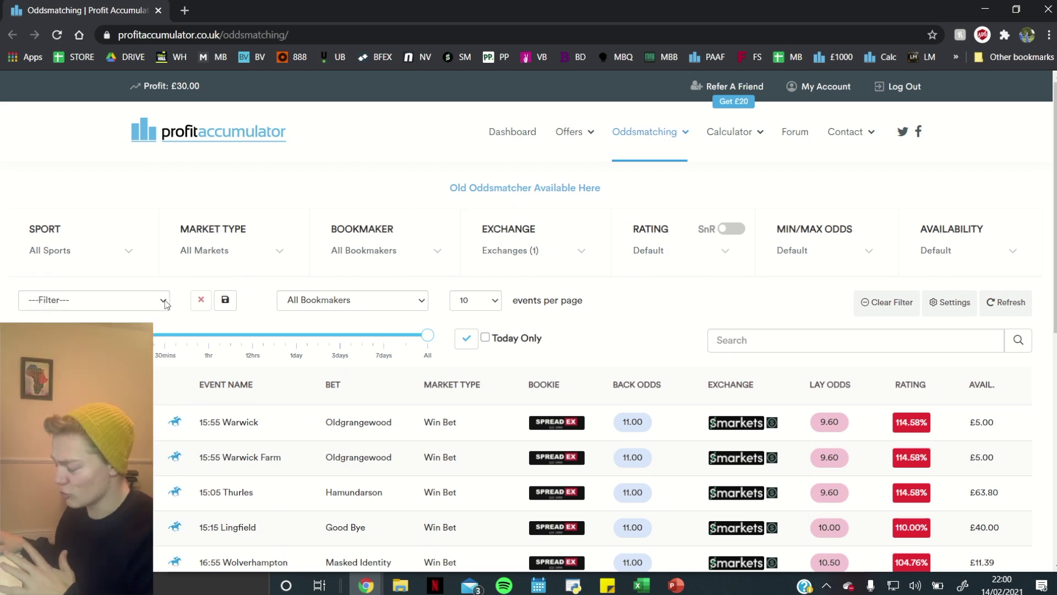
Step: Load the Betfred Qualifying Bet preset filter, followed by the Betfred Free Bet preset
click(163, 301)
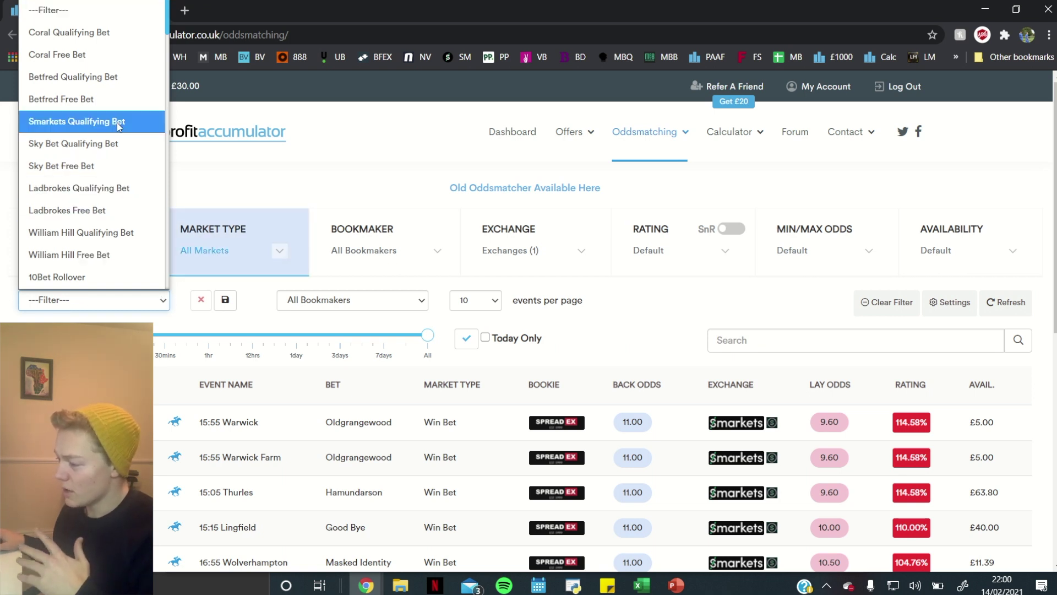
click(116, 81)
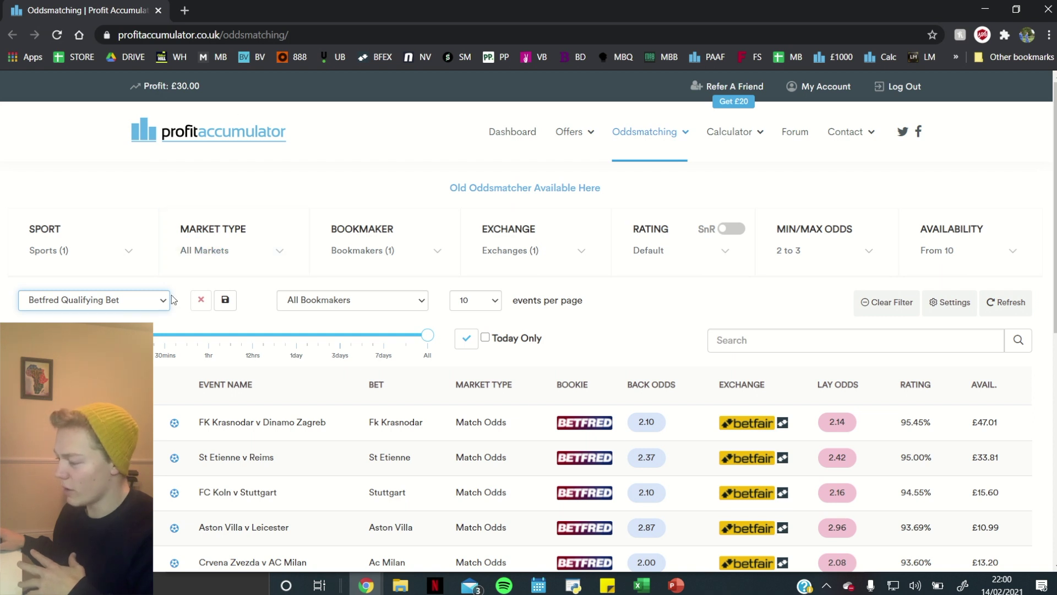
click(148, 303)
click(130, 103)
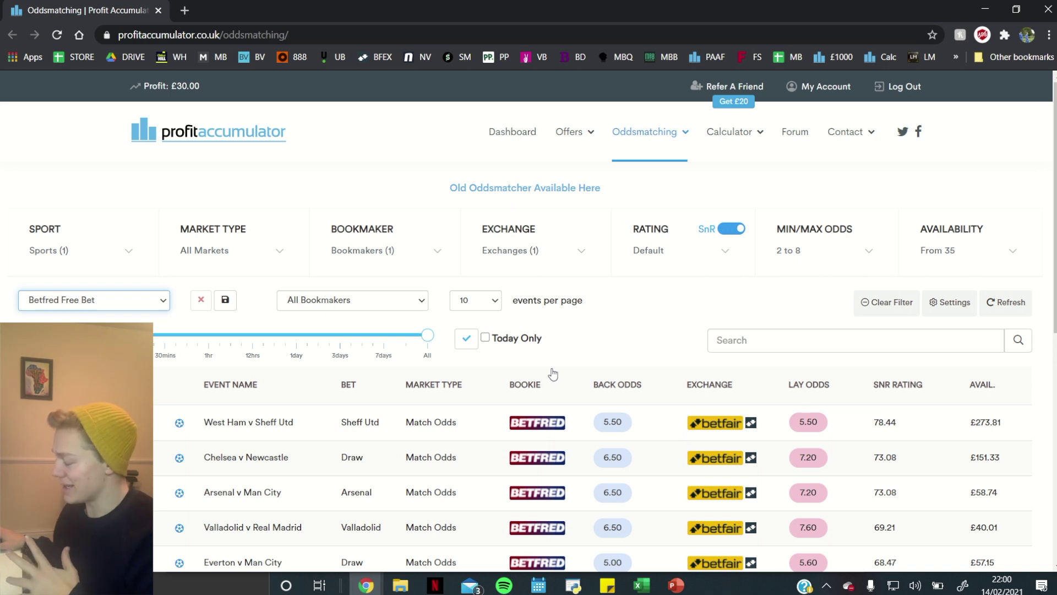
Step: Load the William Hill Qualifying Bet preset filter, followed by the William Hill Free Bet preset
click(160, 310)
scroll(110, 231, down, 1)
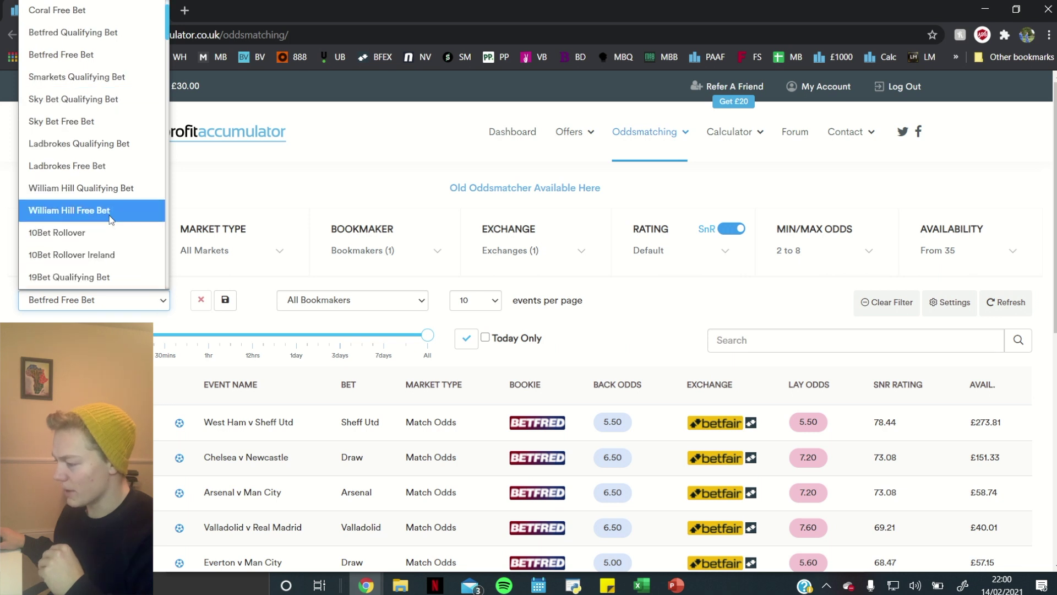
click(117, 190)
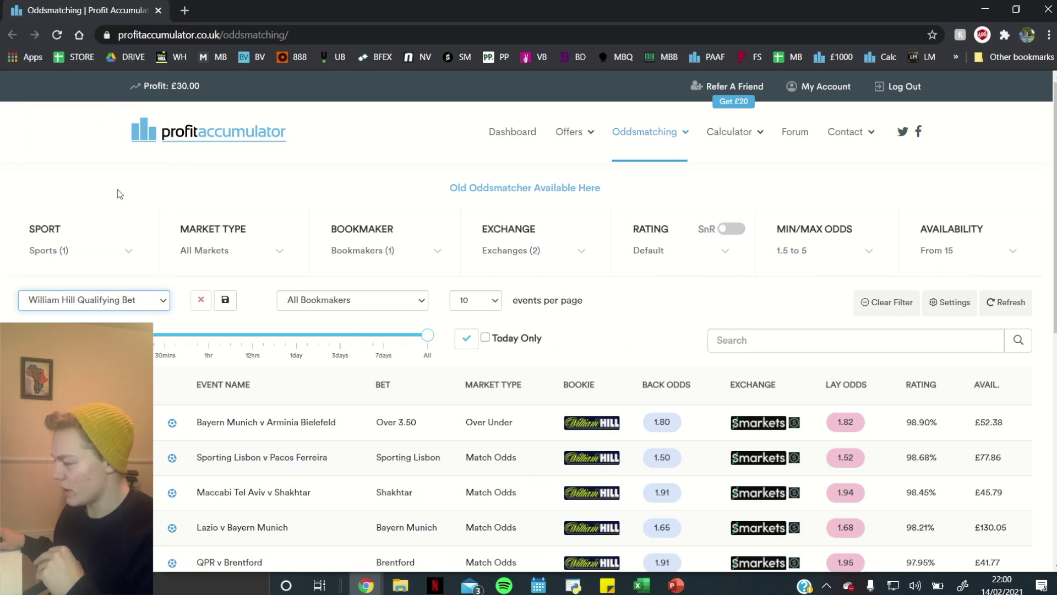
click(156, 309)
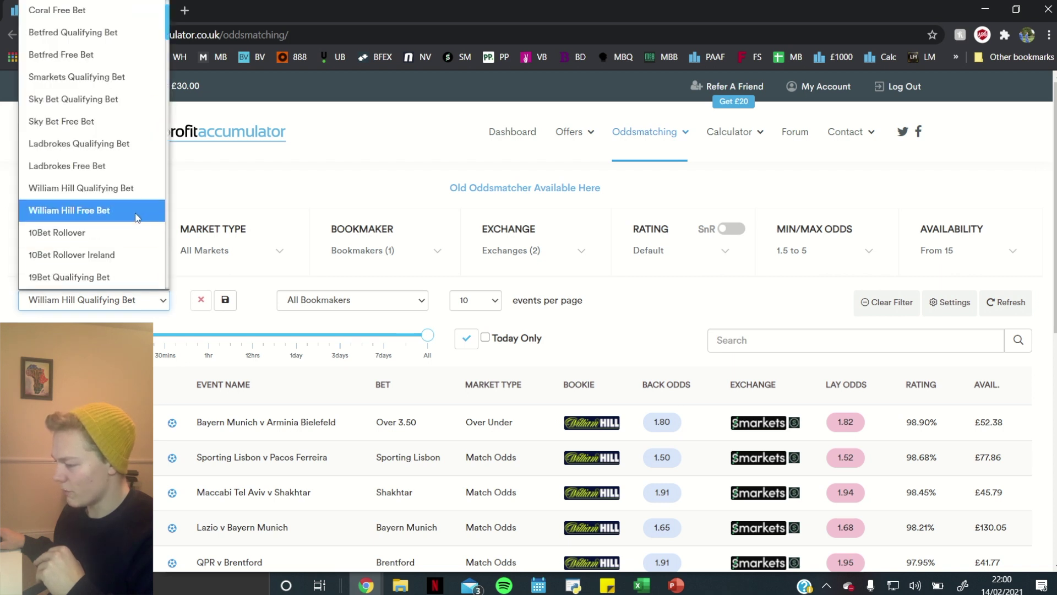
click(88, 210)
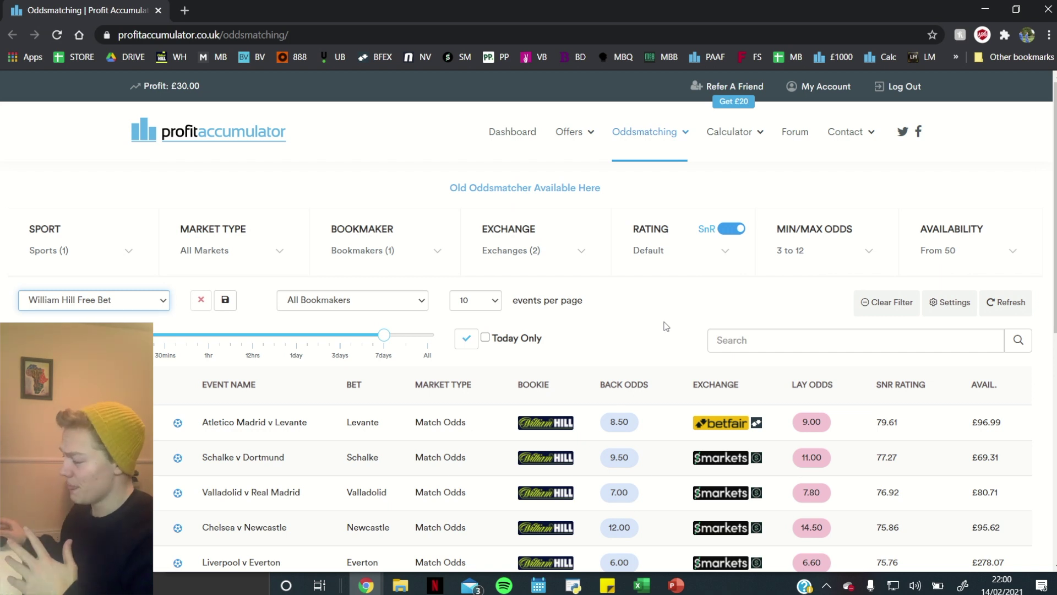
Step: Load the saved custom filter Bore draw from the end of the preset list
click(165, 302)
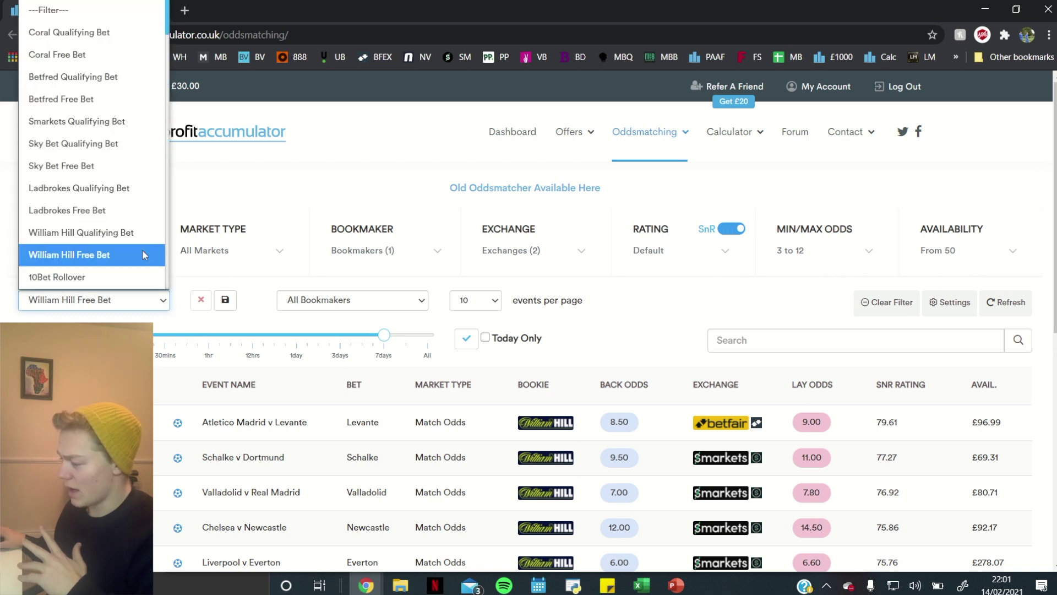
scroll(80, 246, down, 1)
scroll(80, 246, down, 10)
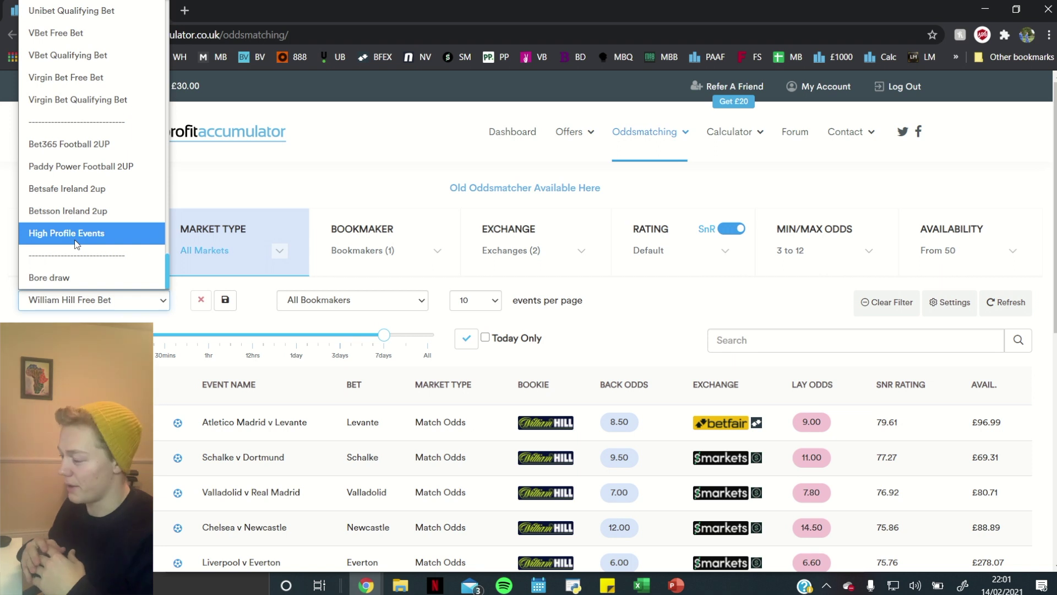
click(79, 270)
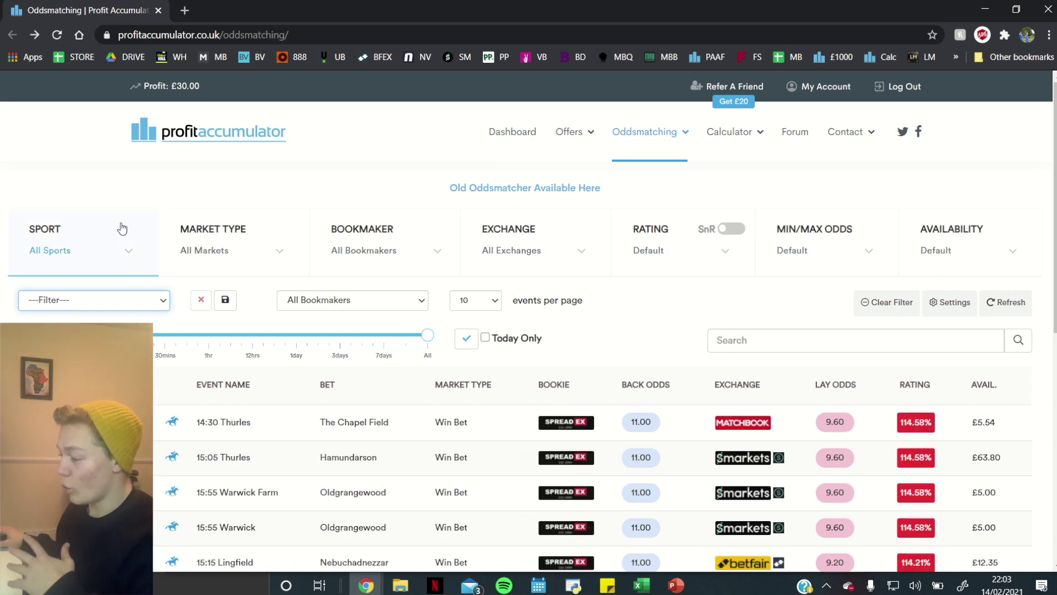
Step: Restrict the odds list to football and to the Correct Score and Halftime/Fulltime markets
click(125, 248)
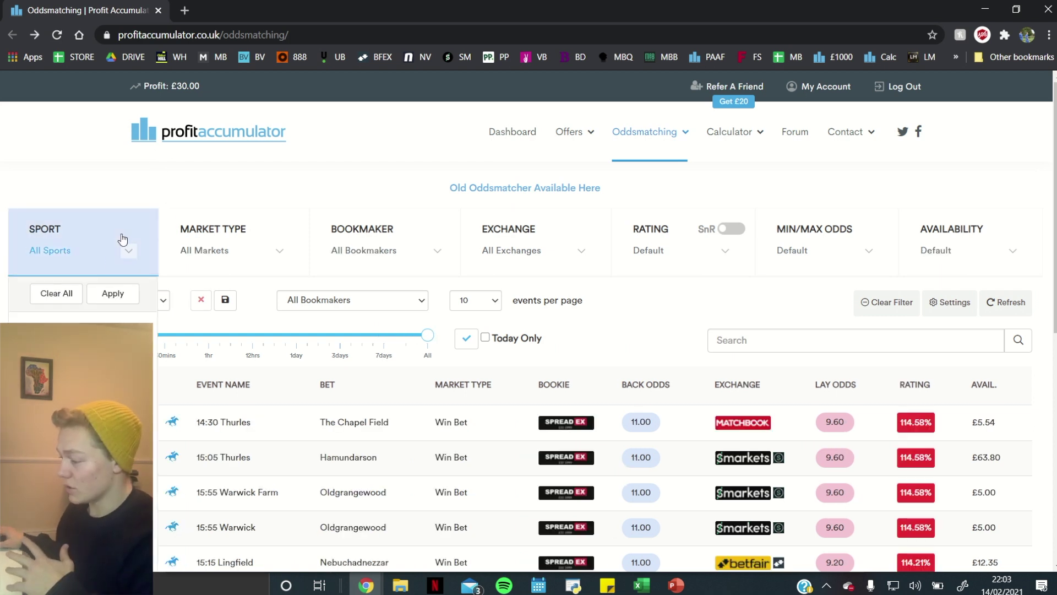
click(132, 297)
click(229, 266)
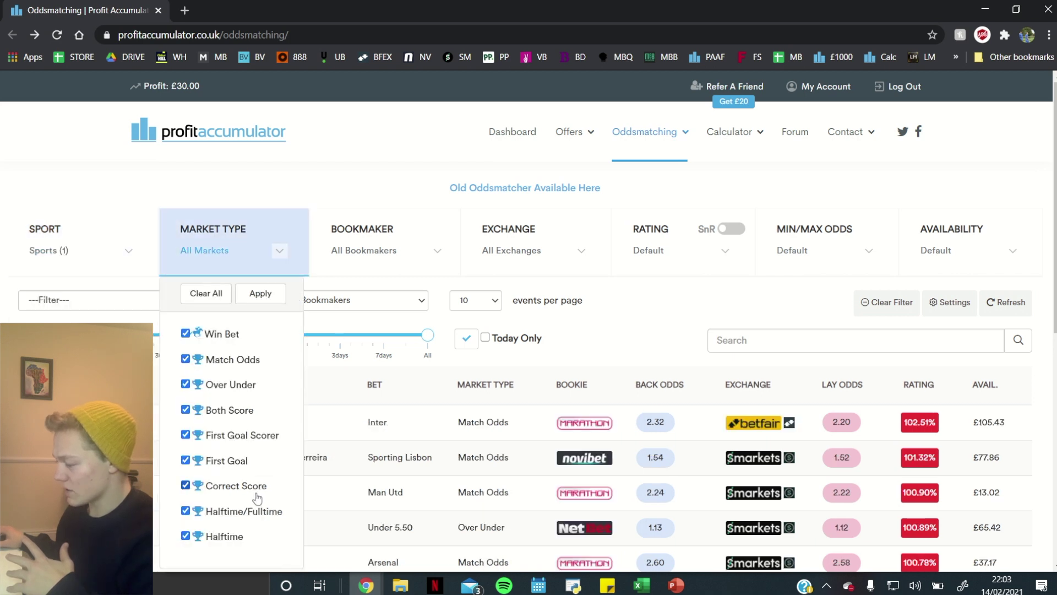
click(212, 301)
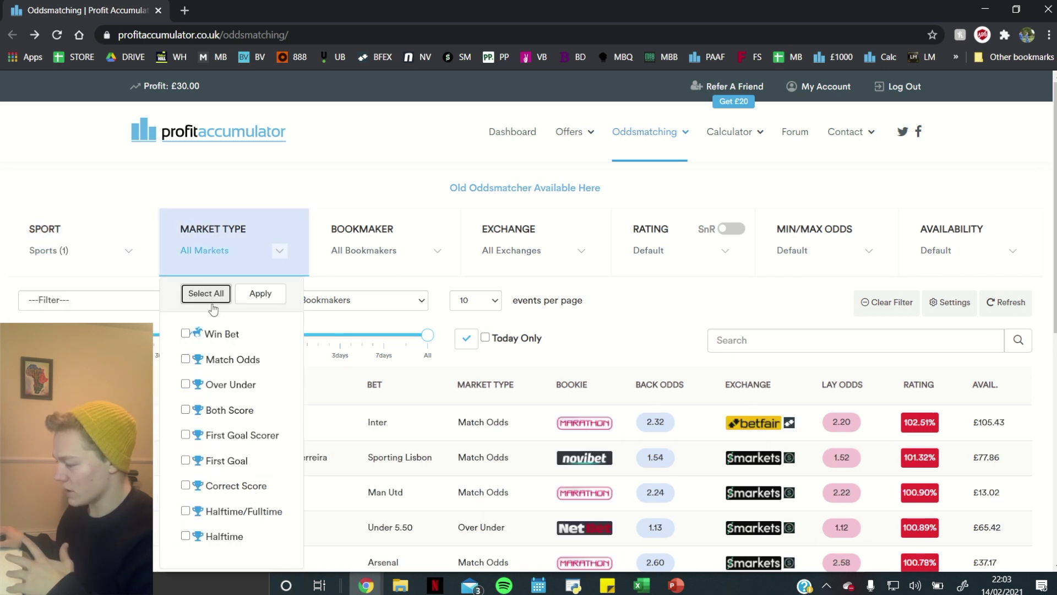
click(234, 485)
click(236, 511)
click(265, 300)
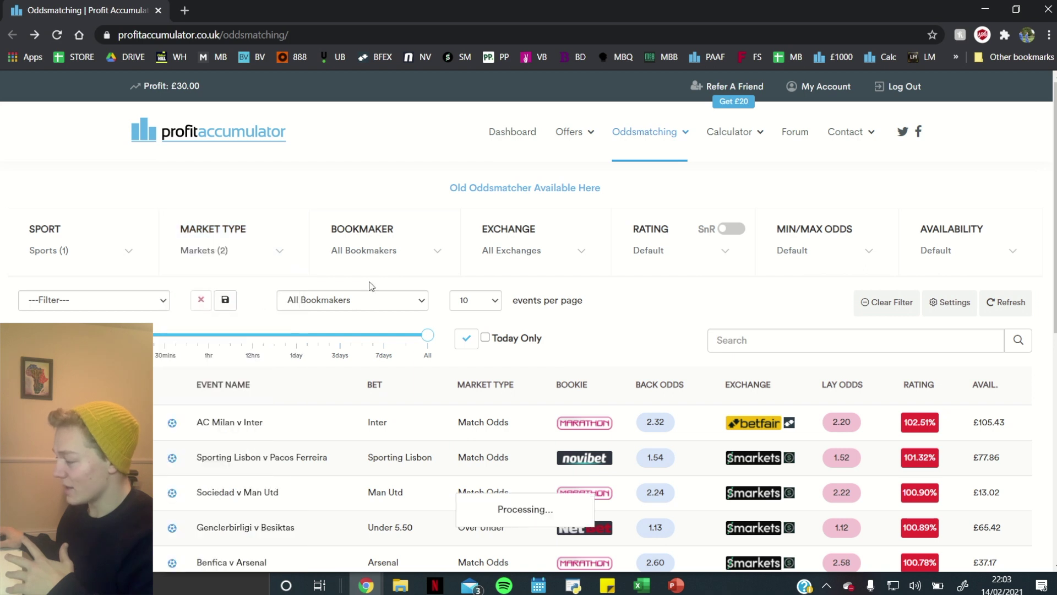
Step: Limit the bookmaker filter to Bet365 only and apply it
click(374, 259)
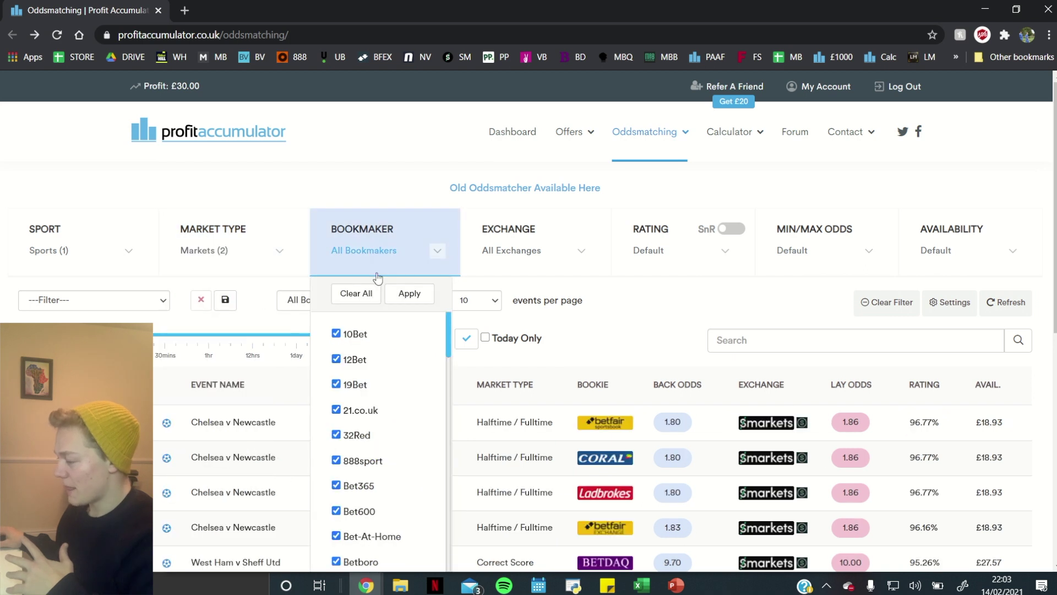
click(350, 293)
click(365, 487)
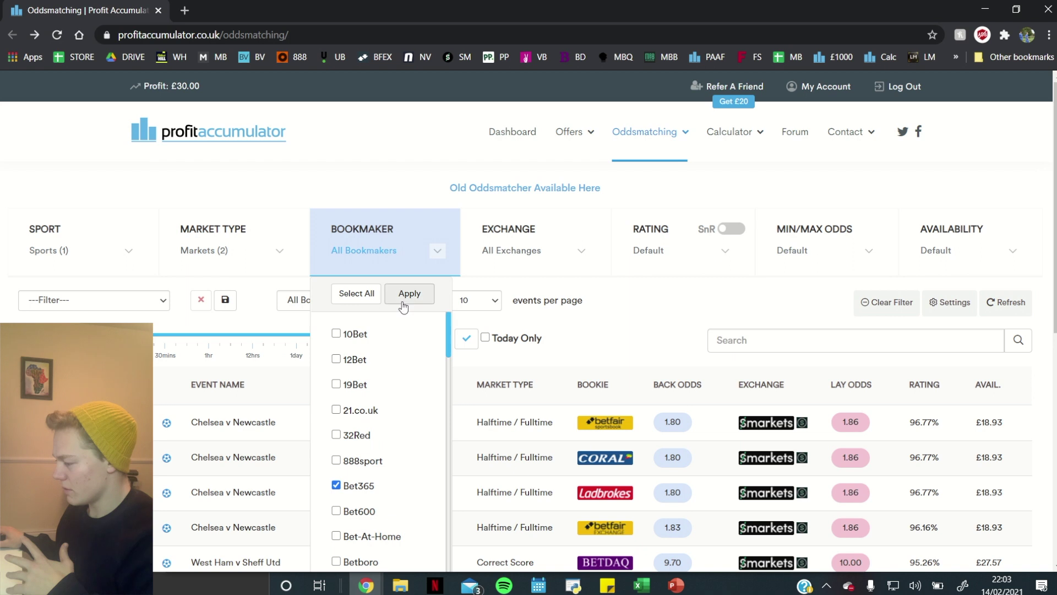
click(402, 297)
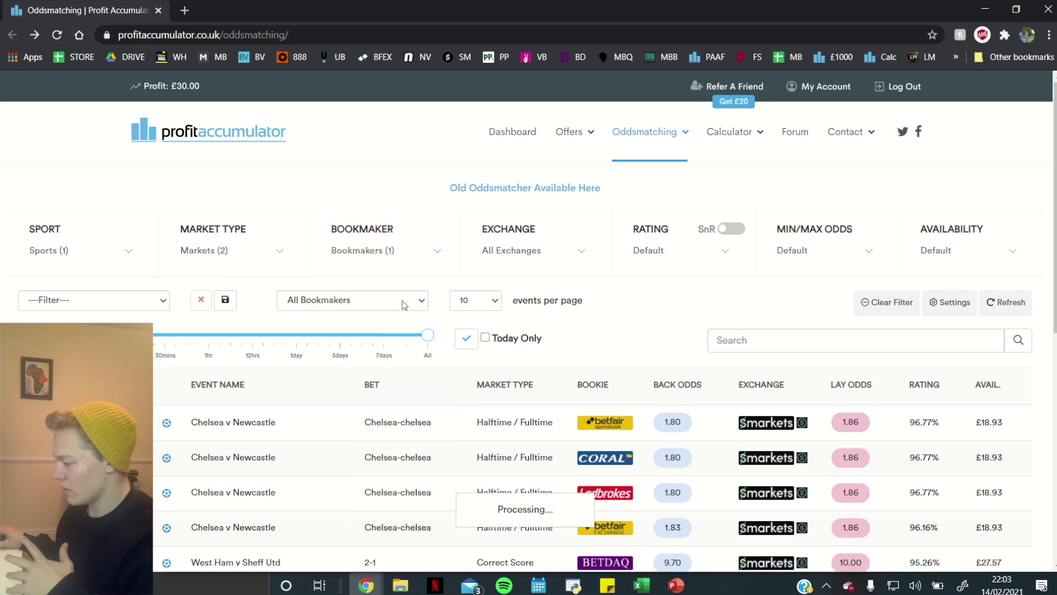
Step: Save the current filter combination under the name Bore Draw
click(226, 299)
text(Bore Draw)
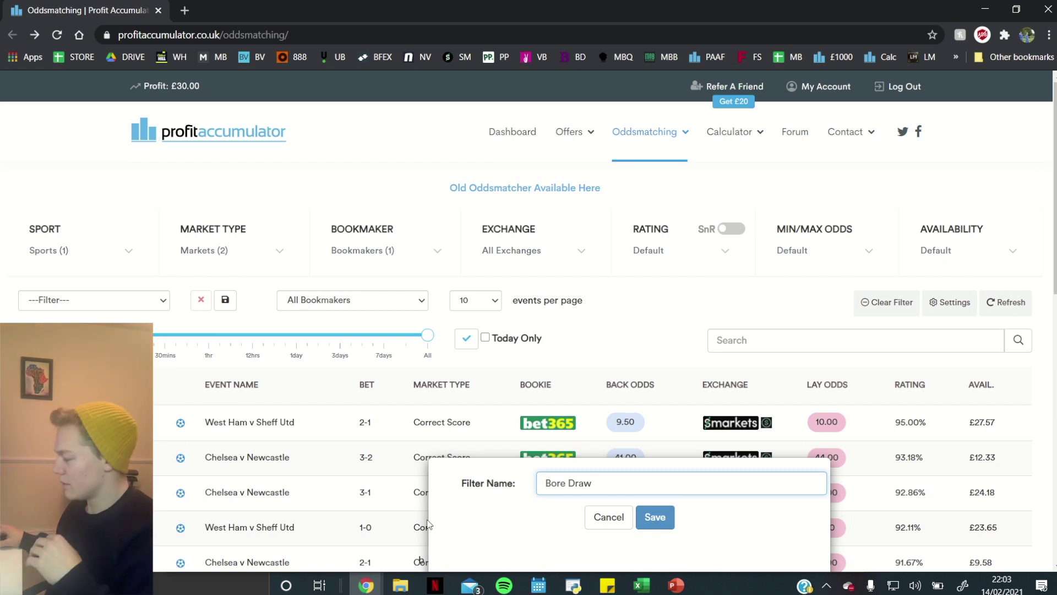
click(654, 522)
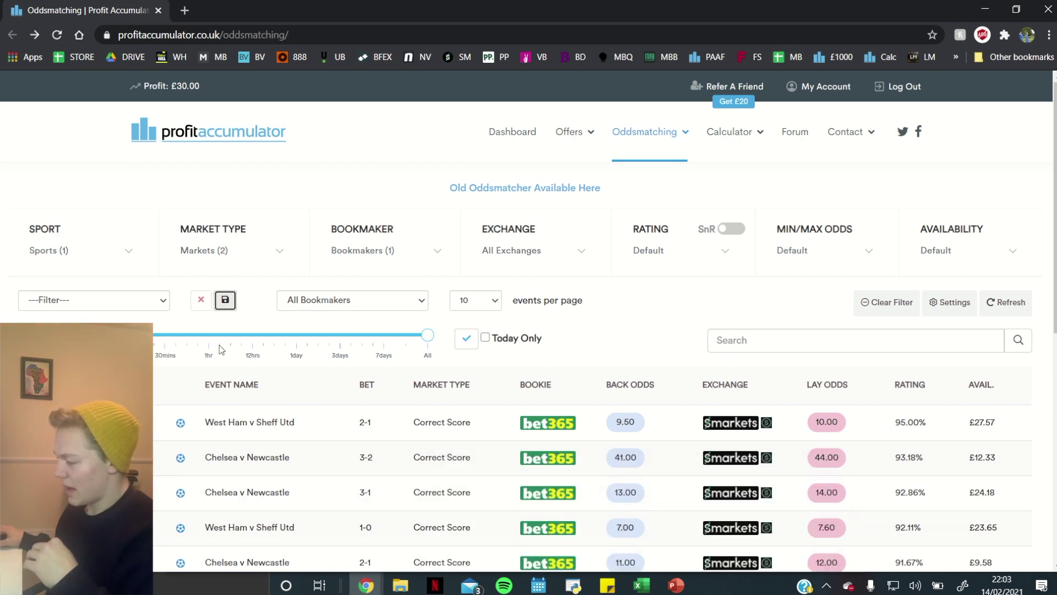
Step: Load the newly saved Bore Draw filter from the preset list
click(168, 302)
scroll(115, 200, down, 5)
scroll(116, 199, down, 5)
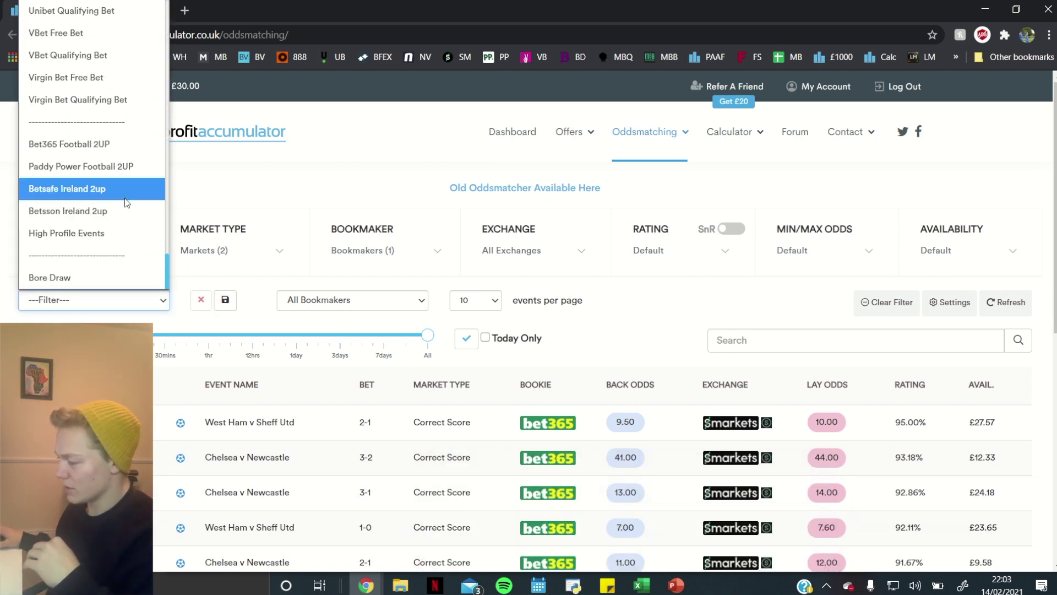
click(120, 275)
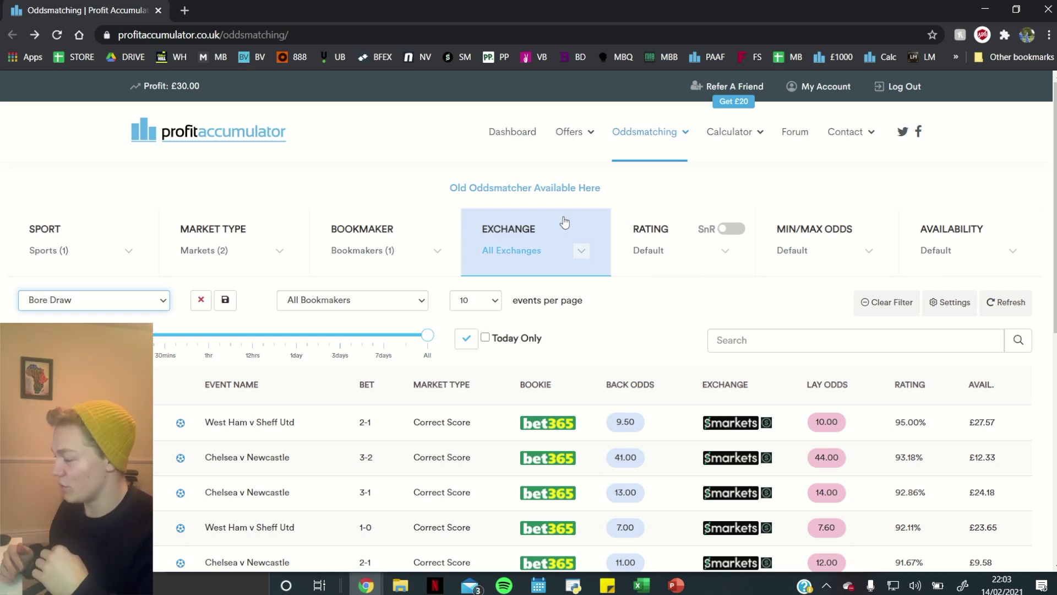
click(806, 271)
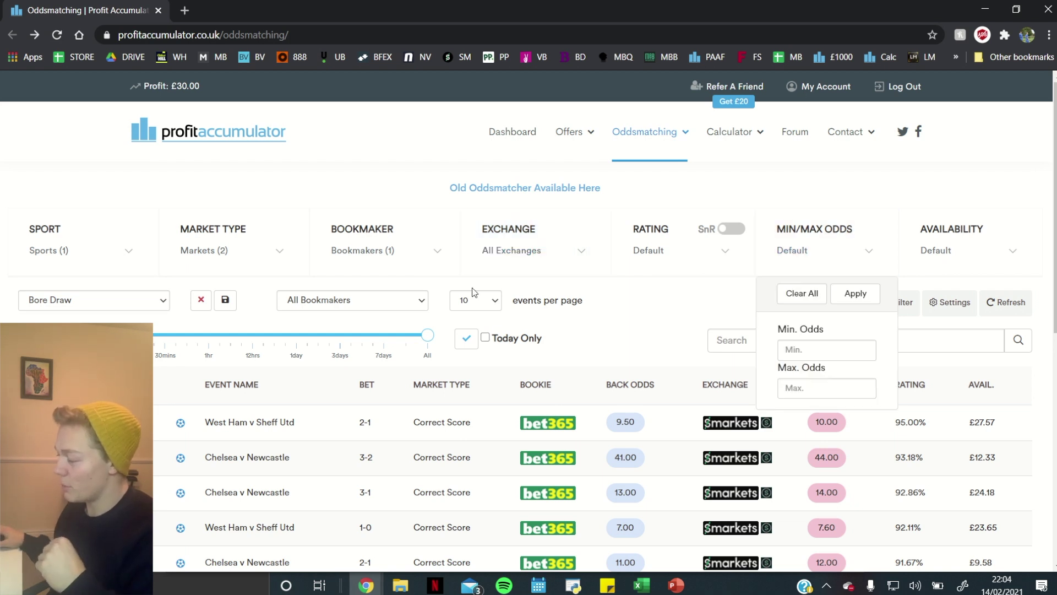
click(435, 250)
click(434, 250)
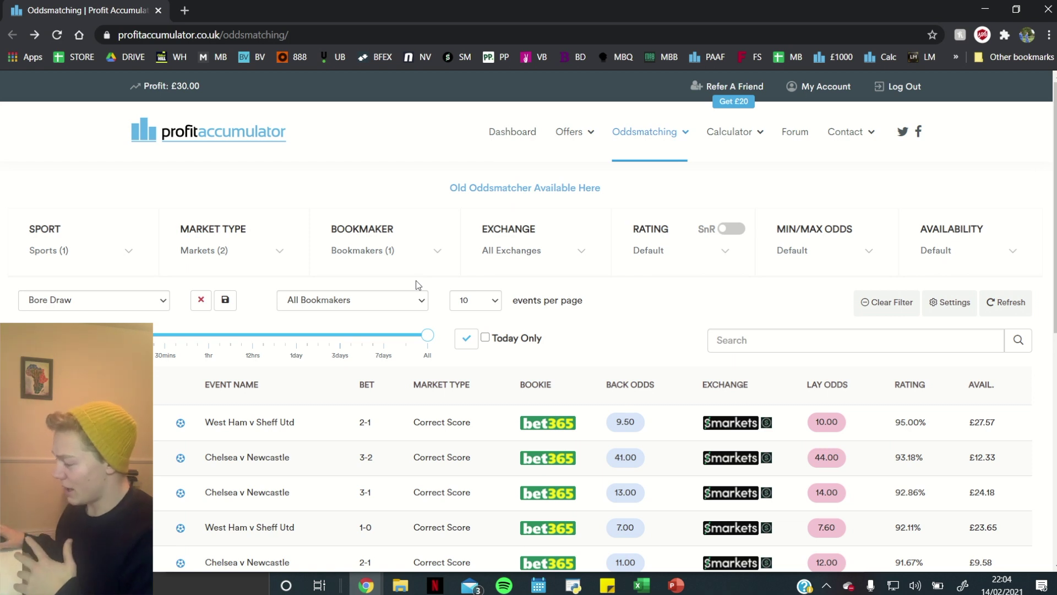
Step: View the integrated Smarkets calculator for the West Ham v Sheff Utd 2-1 bet, and close it
click(766, 423)
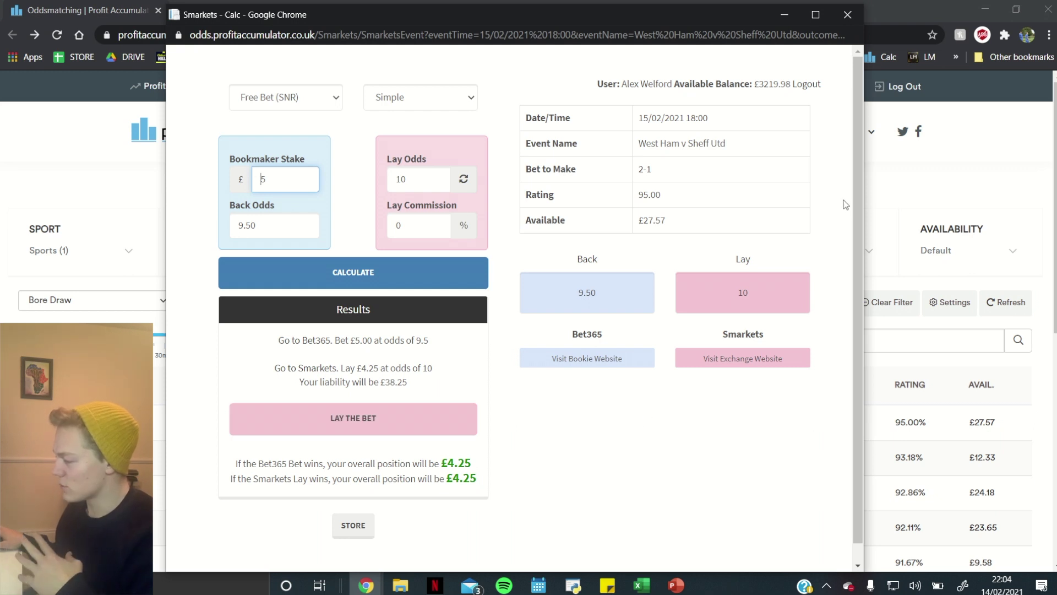
click(856, 15)
Step: Limit the exchange filter to Betfair only and apply it
click(582, 250)
click(505, 293)
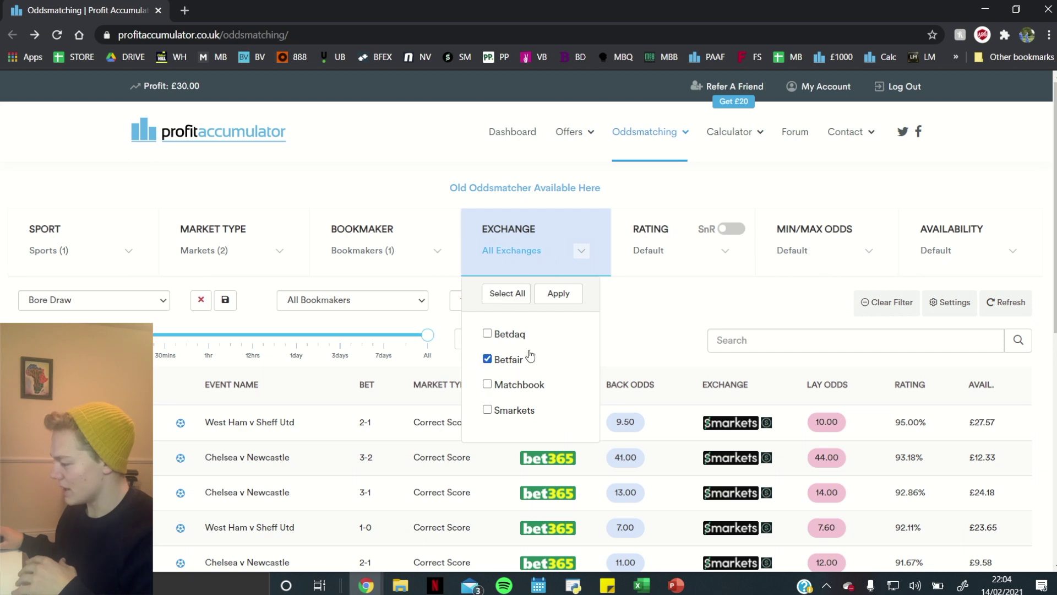
click(516, 361)
click(558, 293)
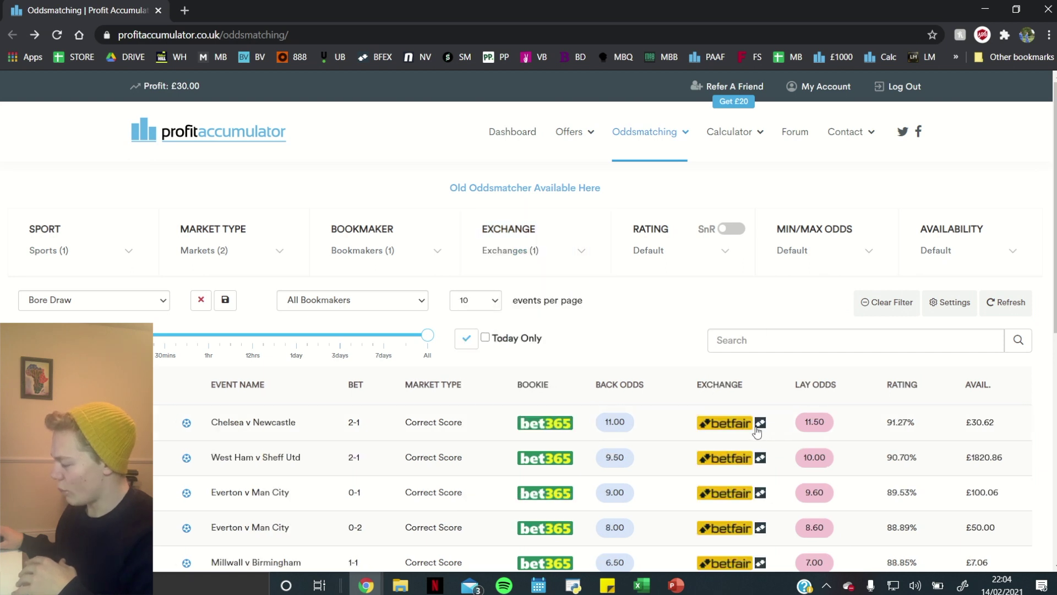
Step: Log in to Betfair with the saved credentials from the Chelsea v Newcastle 2-1 row, and close the bet window
click(759, 424)
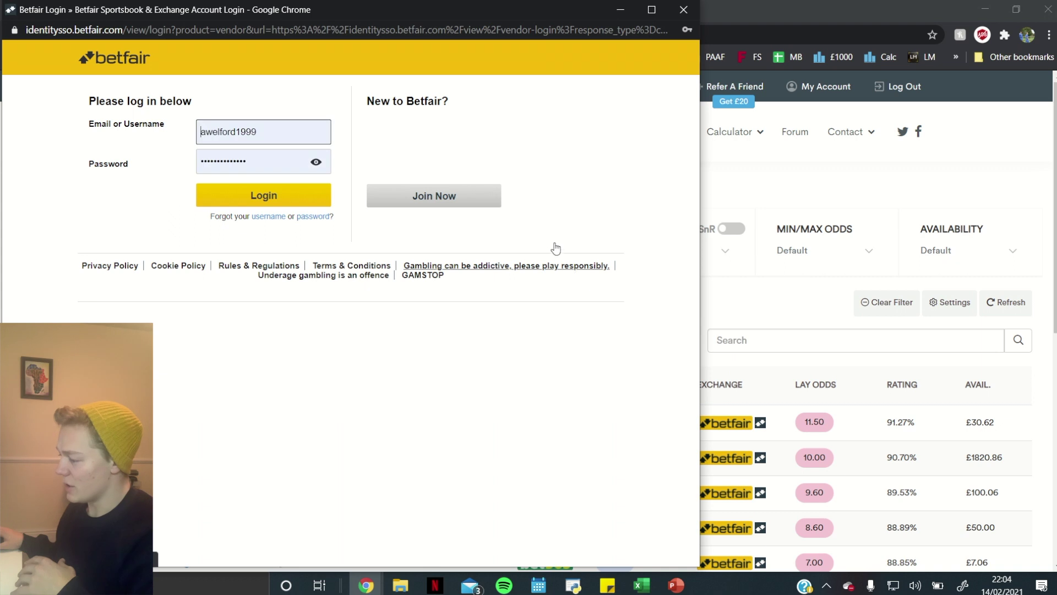
click(293, 196)
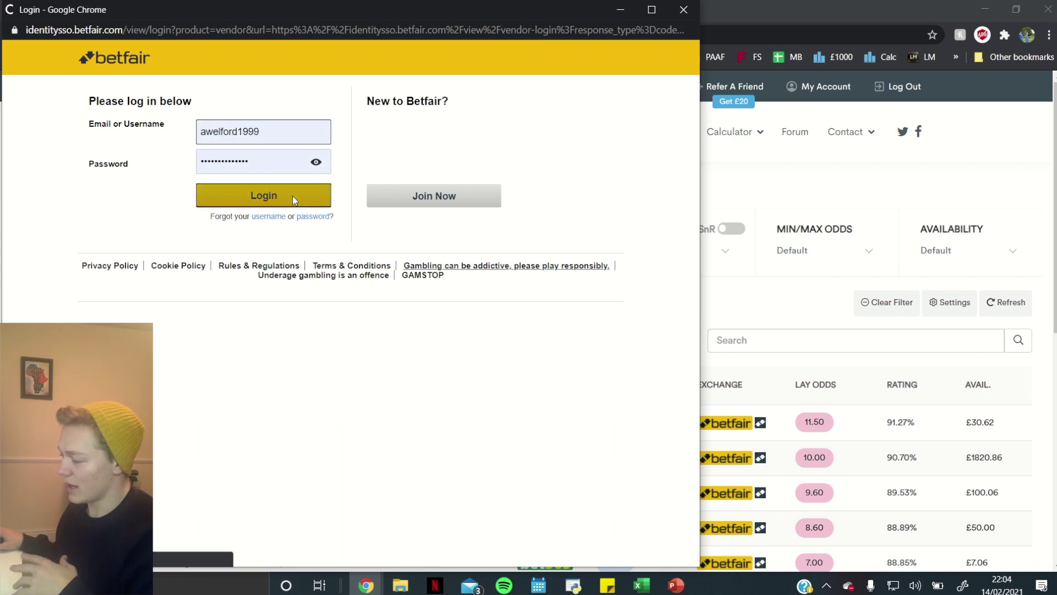
mouse_move(372, 8)
drag(372, 8, 525, 32)
click(836, 36)
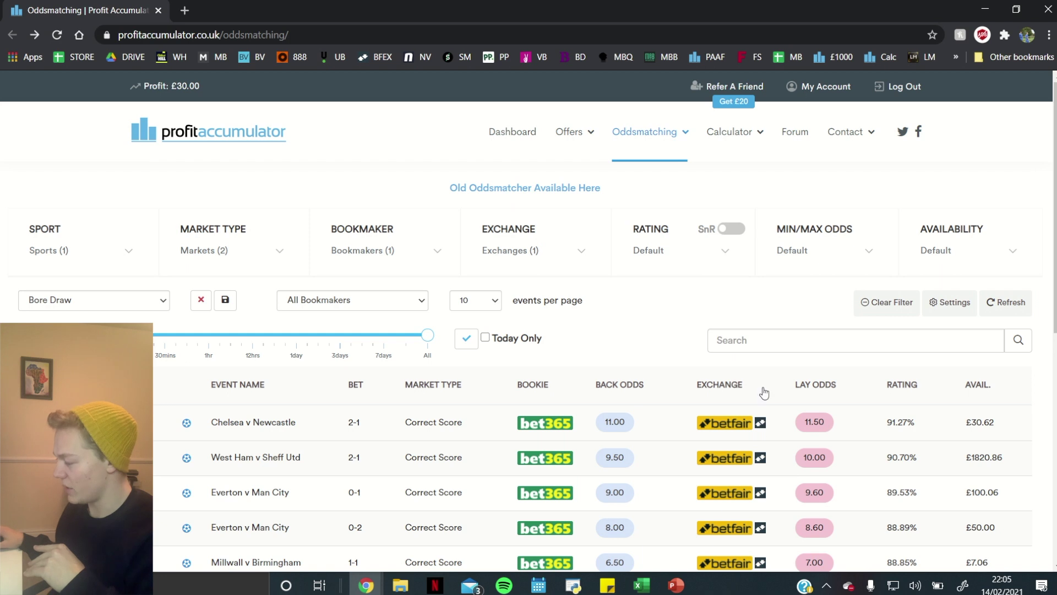
Step: Clear all filters, and check the 15:55 Warwick Farm event's odds on Smarkets before returning to the odds list
click(880, 302)
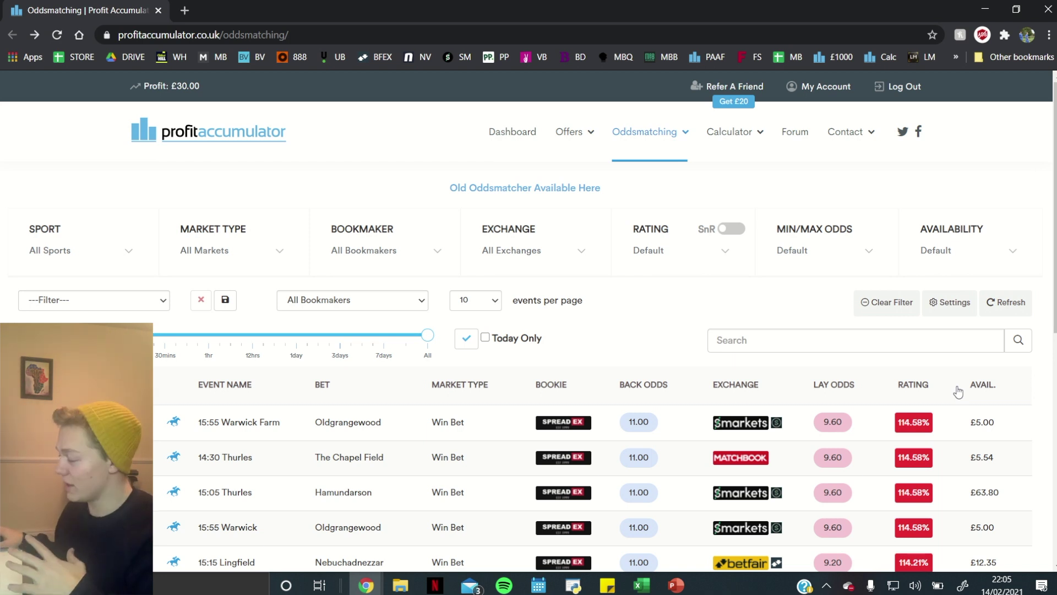
click(741, 429)
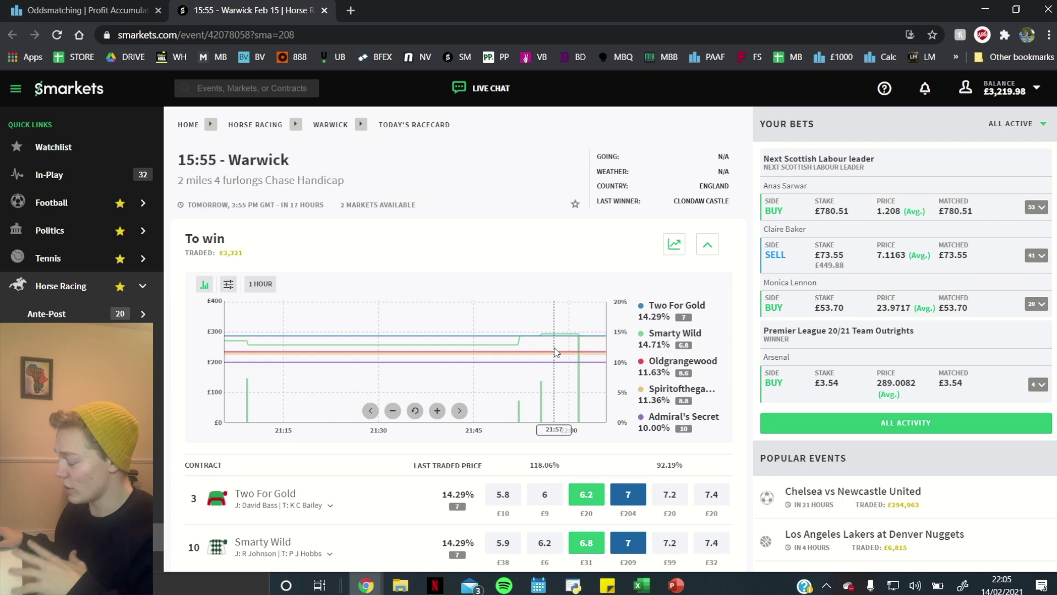
scroll(556, 352, down, 8)
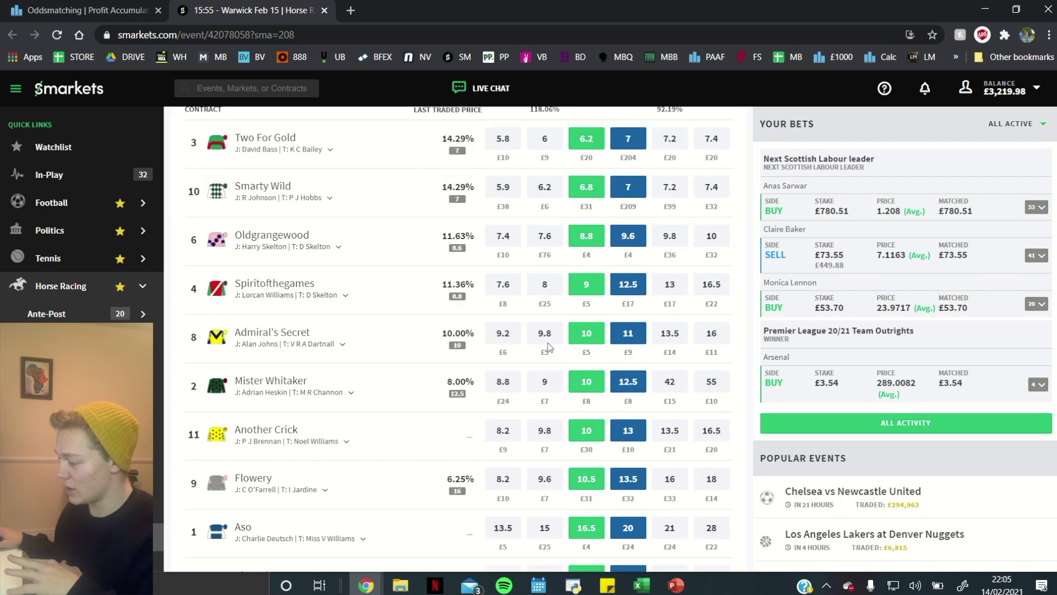
click(324, 13)
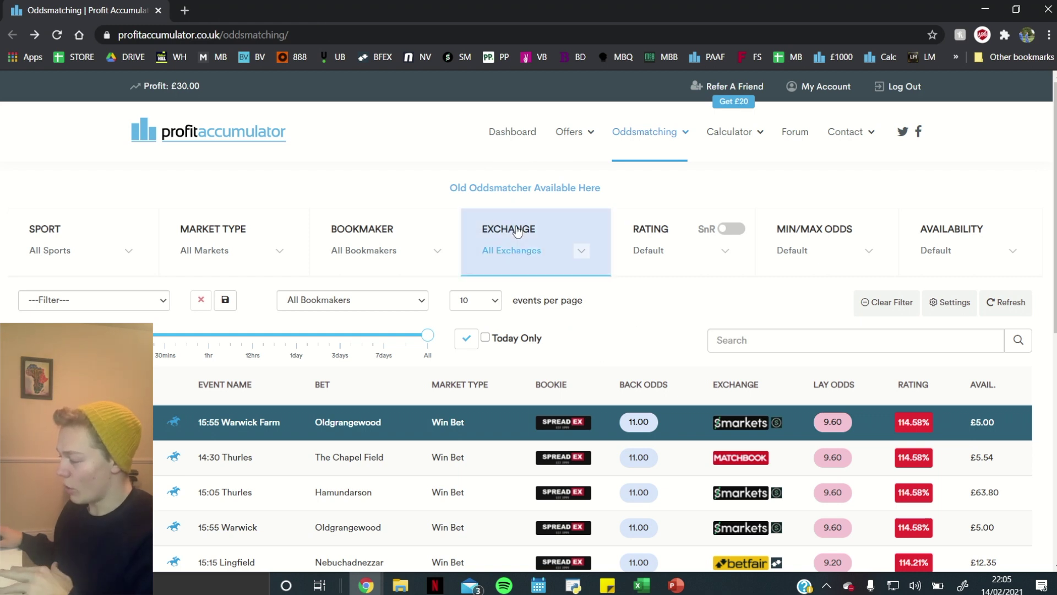
Step: Examine the 15:55 Warwick runners on the Spreadex site, and return to the odds list
click(573, 424)
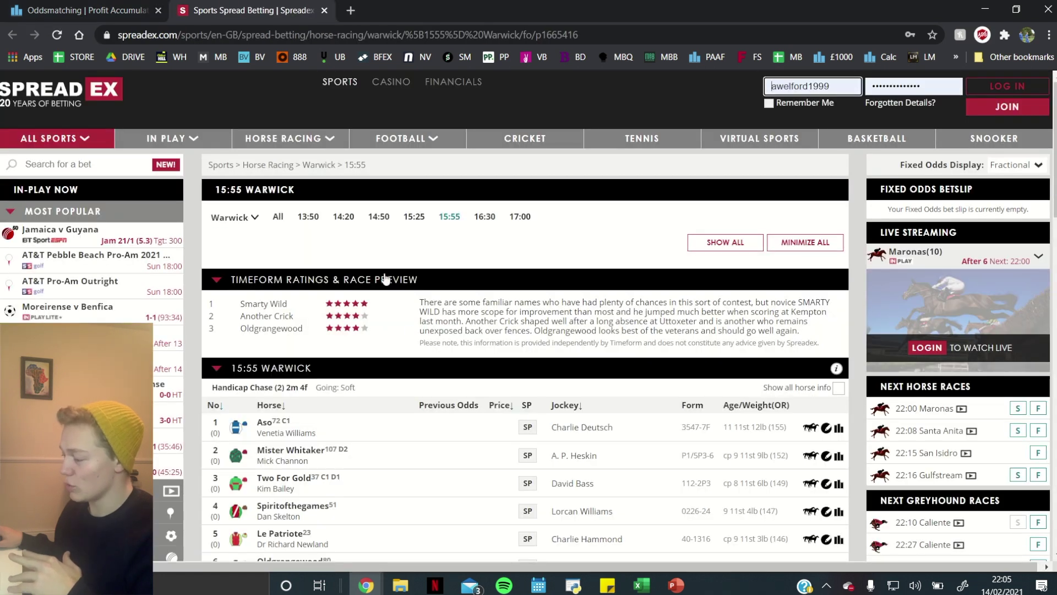
scroll(386, 335, down, 2)
scroll(385, 335, down, 2)
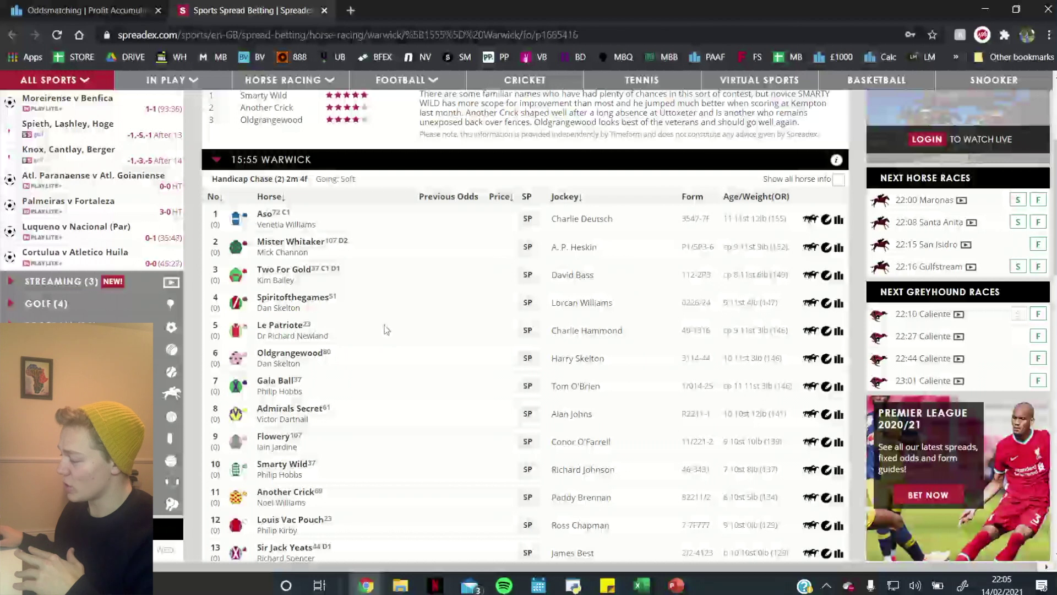
click(134, 10)
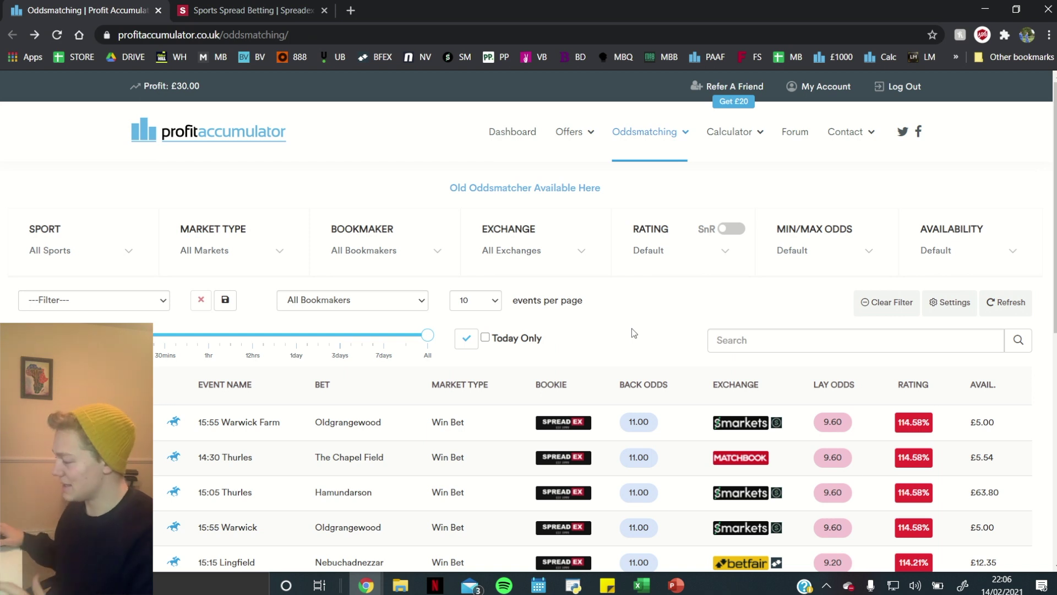
click(807, 341)
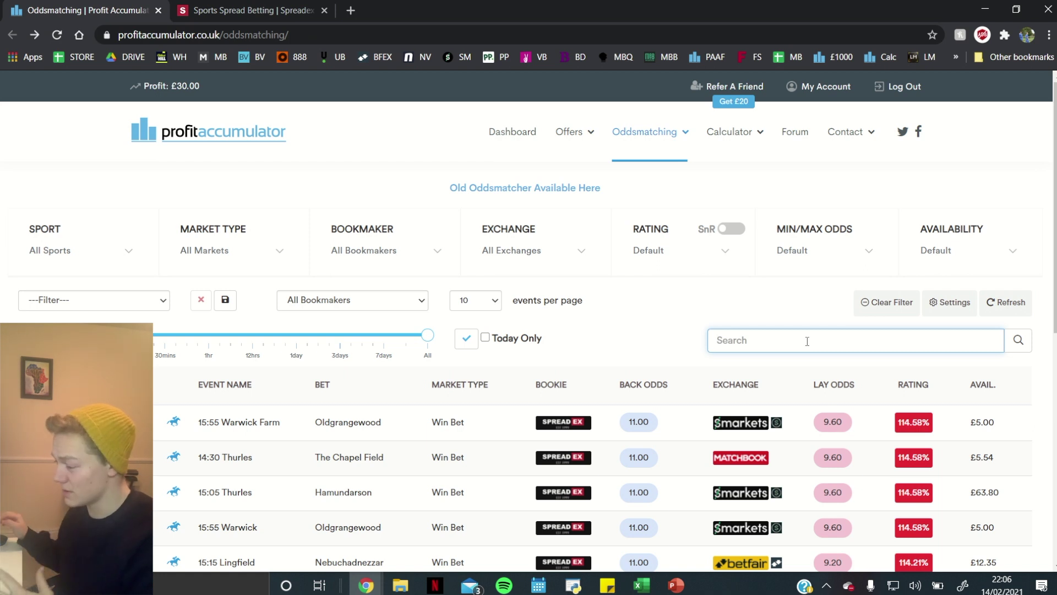
Step: Limit the bookmaker filter to Paddy Power only and apply it
click(426, 265)
click(355, 293)
scroll(434, 451, down, 2)
scroll(434, 451, down, 15)
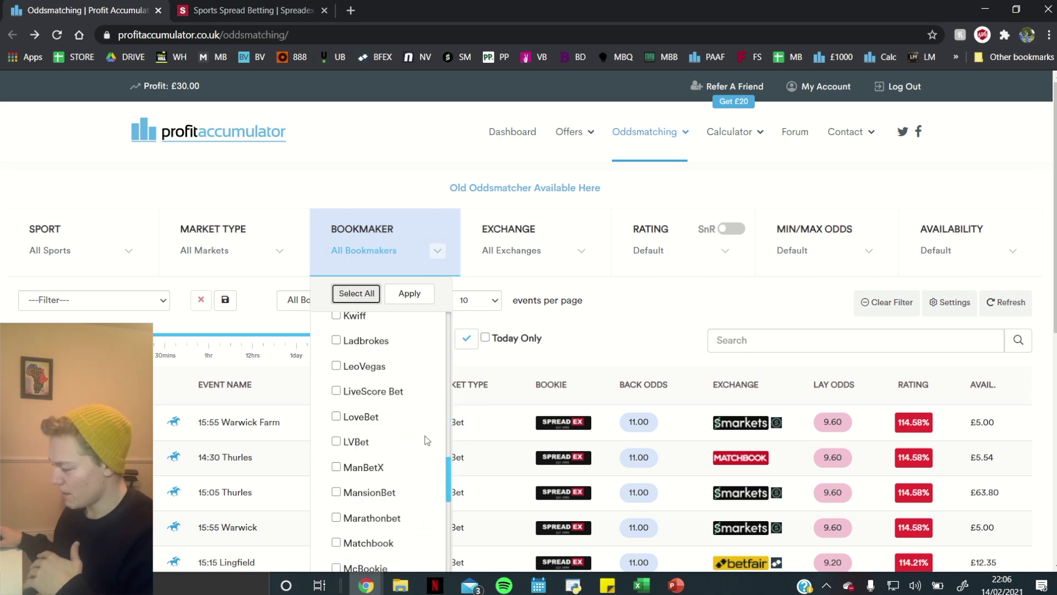
scroll(421, 456, down, 4)
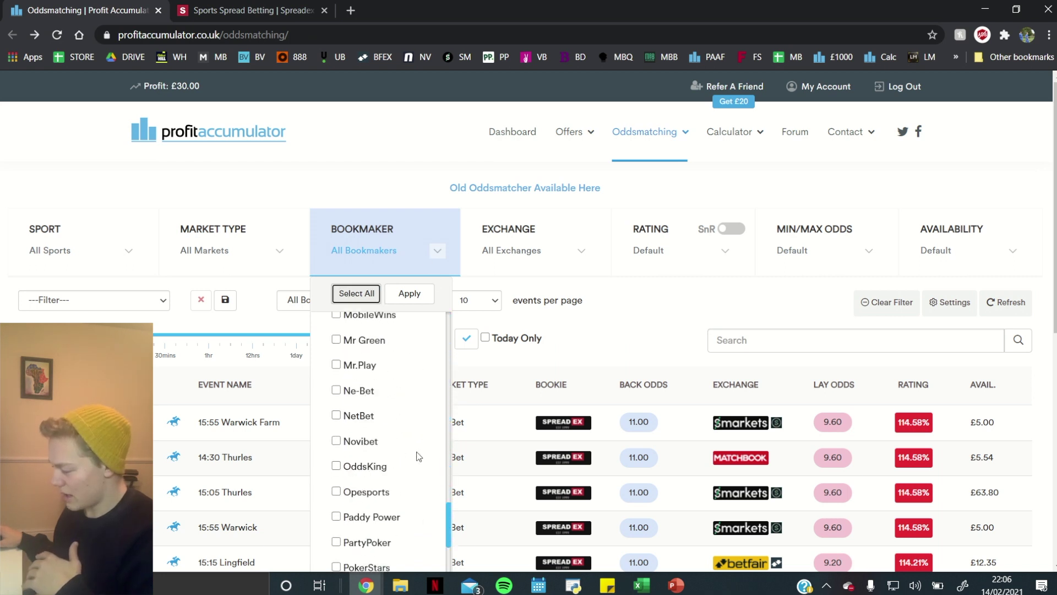
click(369, 514)
click(409, 293)
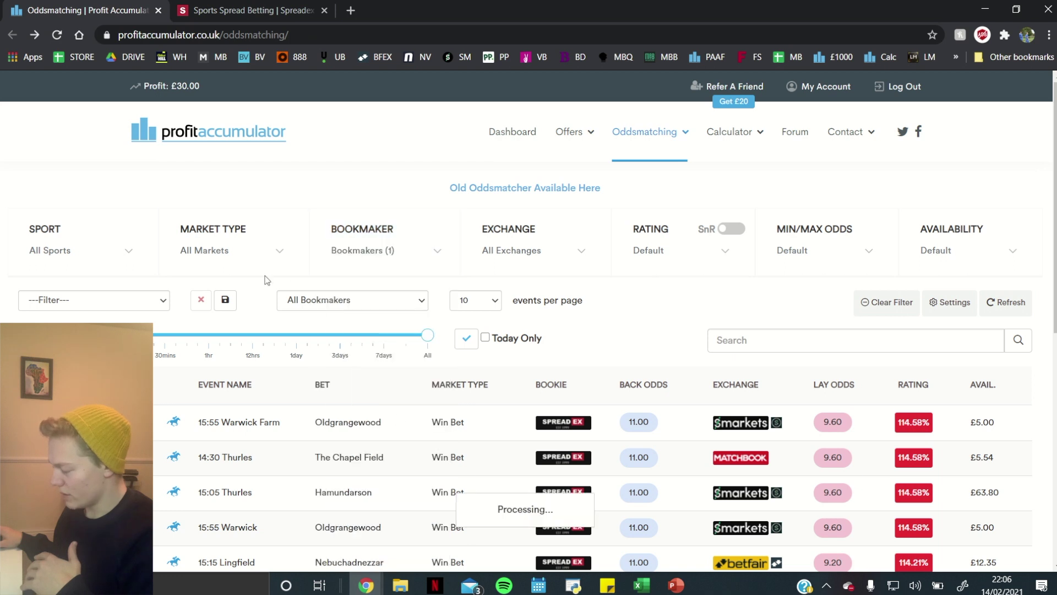
Step: Limit the market type filter to Win Bet, and restore it to all market types
click(224, 259)
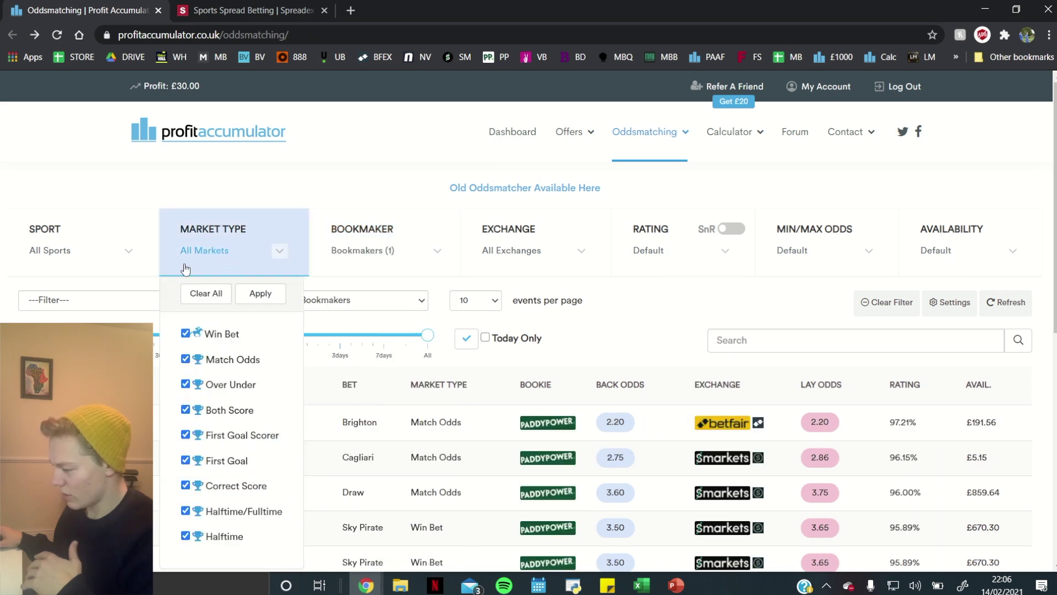
click(206, 293)
click(213, 333)
click(260, 293)
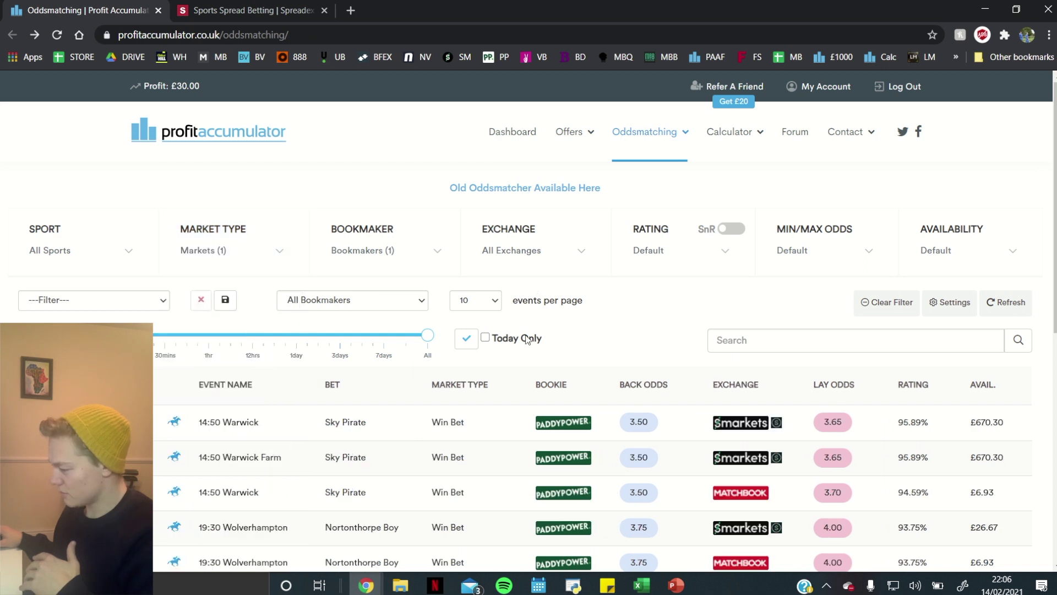
click(222, 269)
click(230, 295)
click(260, 293)
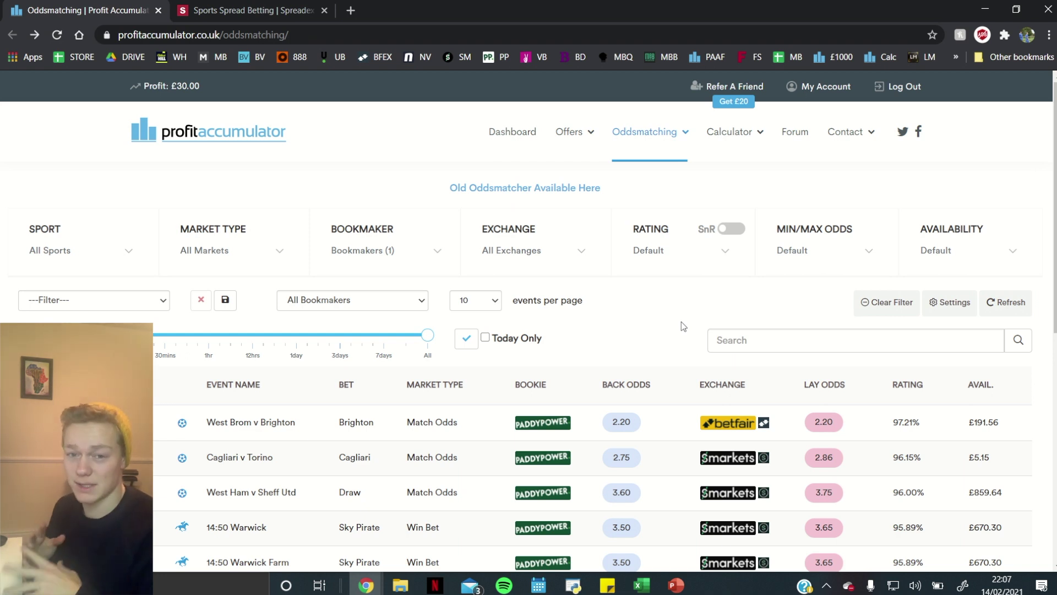
Step: Search the odds list for 14:50 events
click(716, 333)
text(14:50)
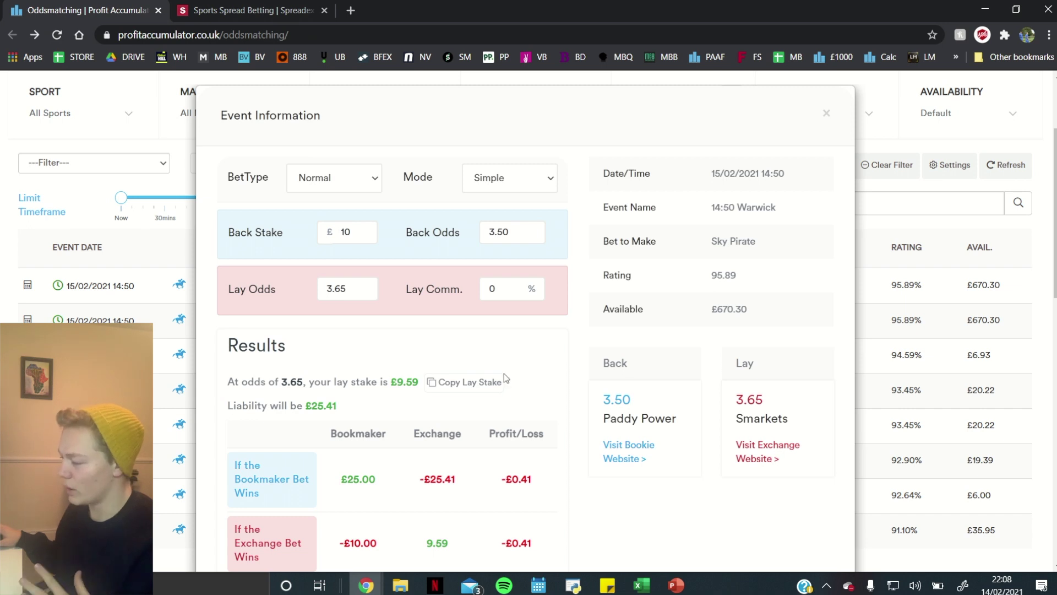
Step: Try a lay commission of 2% in the 14:50 Warwick Sky Pirate calculator, and set it to 5%
drag(502, 289, 474, 295)
text(2)
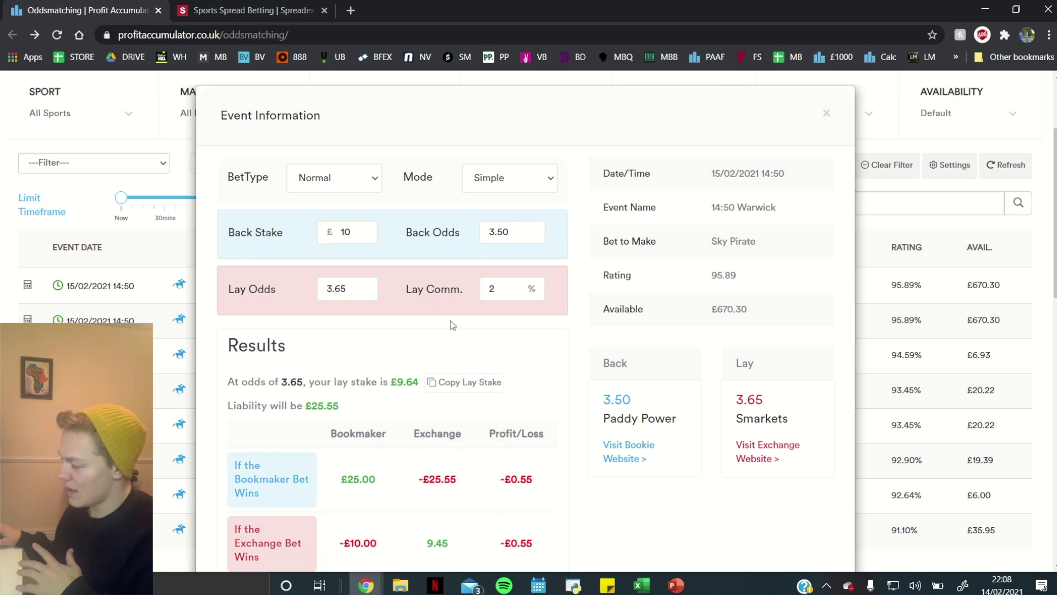
double_click(519, 282)
text(5)
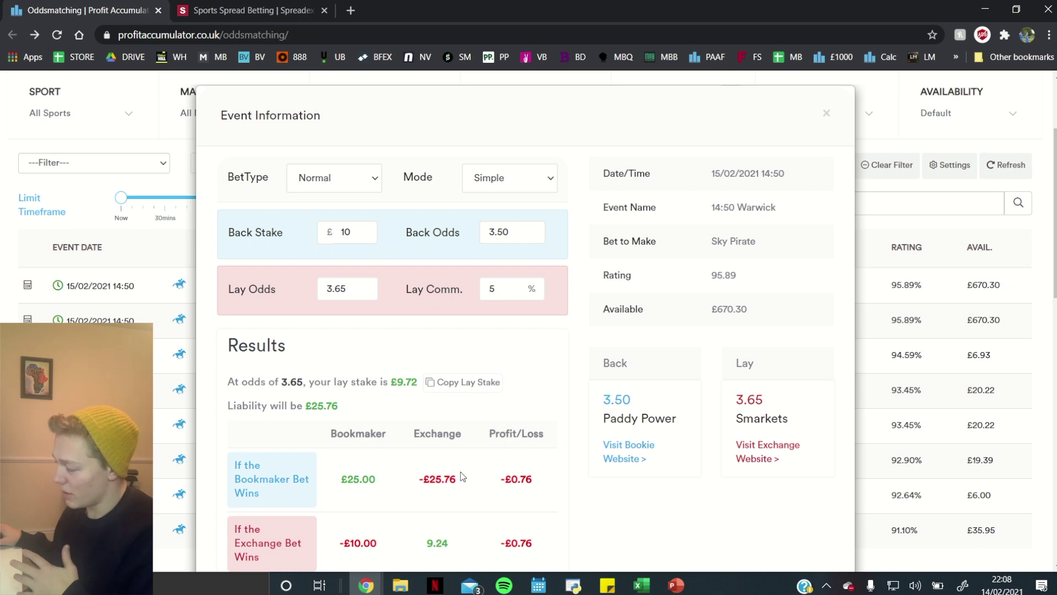
Step: Examine the liability and the event name, bet to make, rating and available amount for the Sky Pirate bet
drag(341, 407, 303, 407)
click(384, 410)
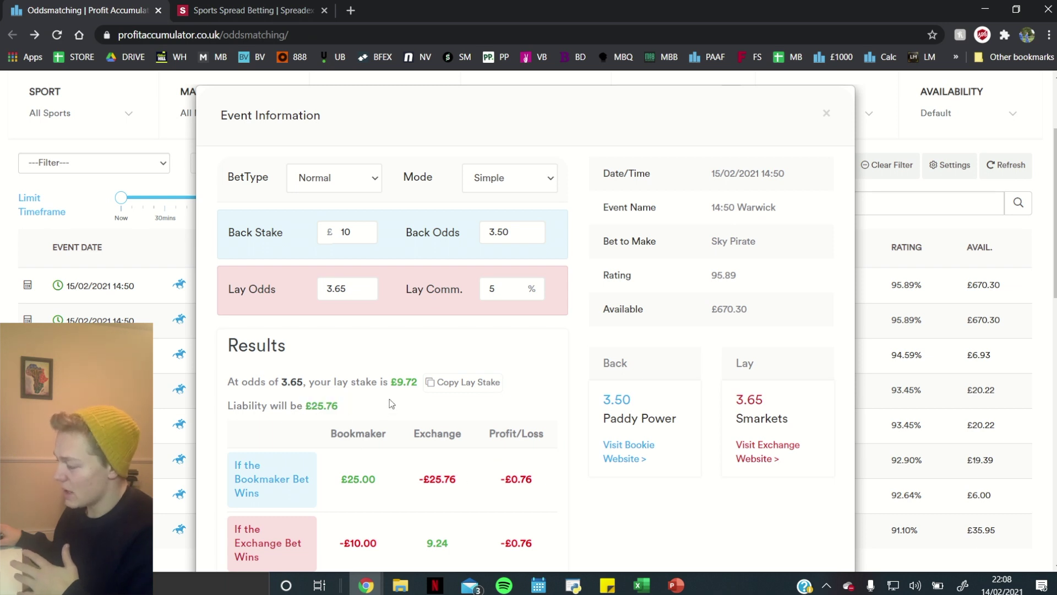
mouse_move(279, 240)
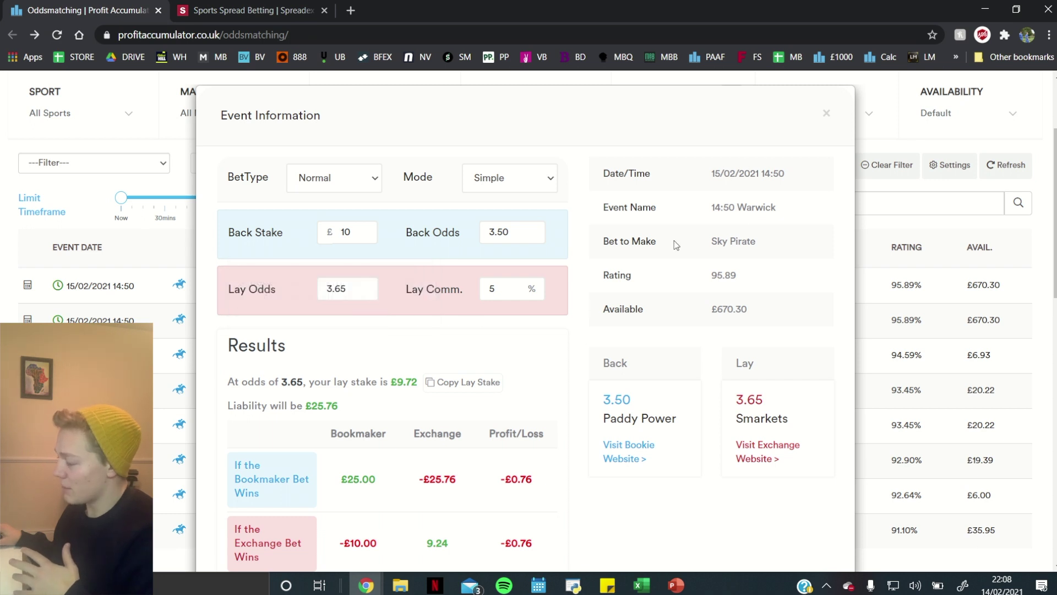
drag(762, 255, 710, 251)
drag(785, 208, 708, 209)
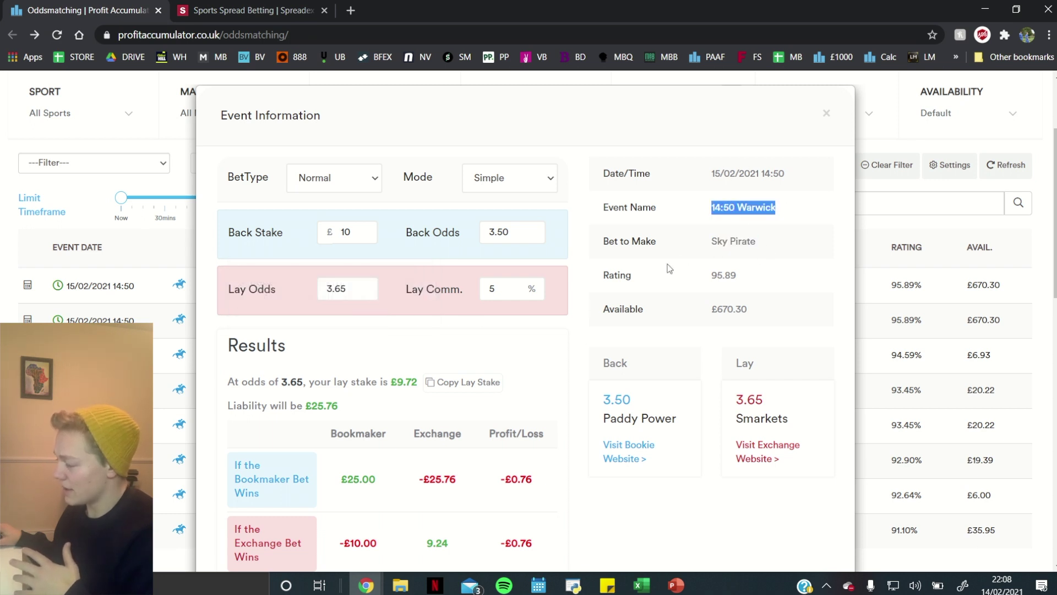
drag(738, 276, 710, 276)
drag(751, 308, 713, 311)
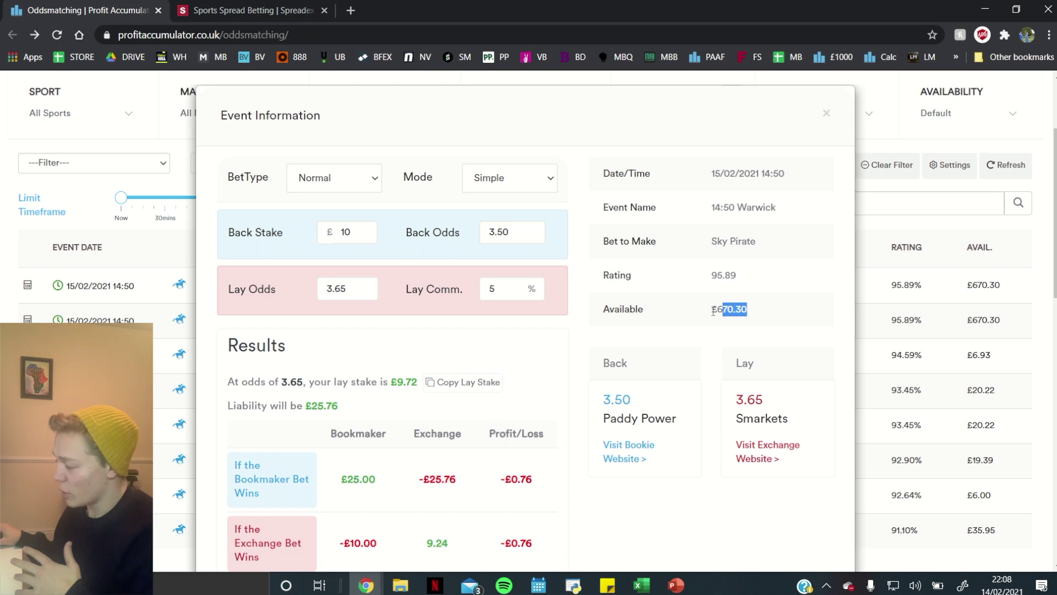
click(539, 351)
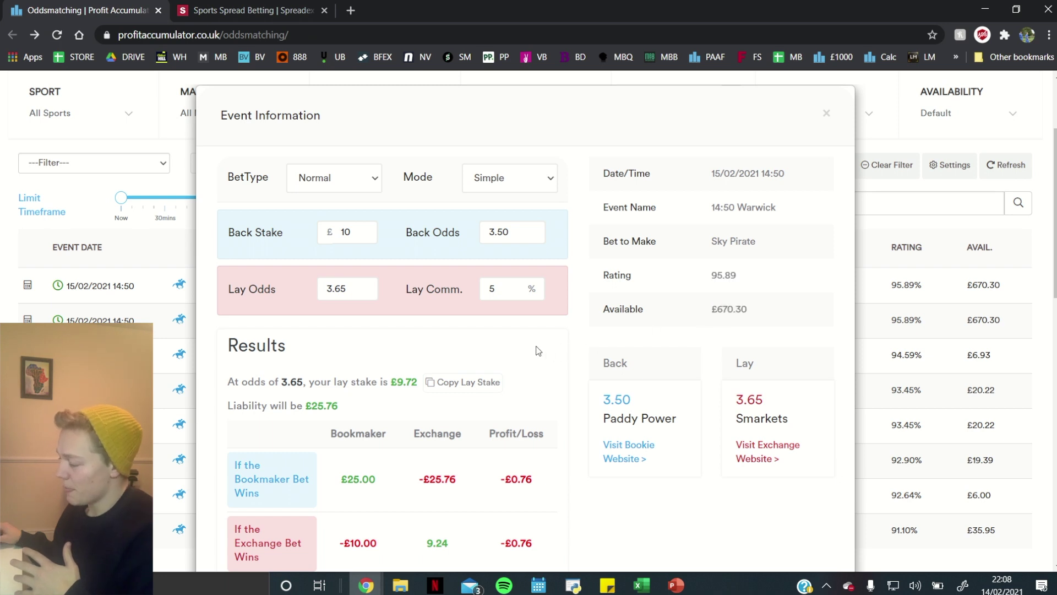
Step: Check Sky Pirate's back odds for the 14:50 Warwick race on the Paddy Power site, and return to the calculator
click(624, 458)
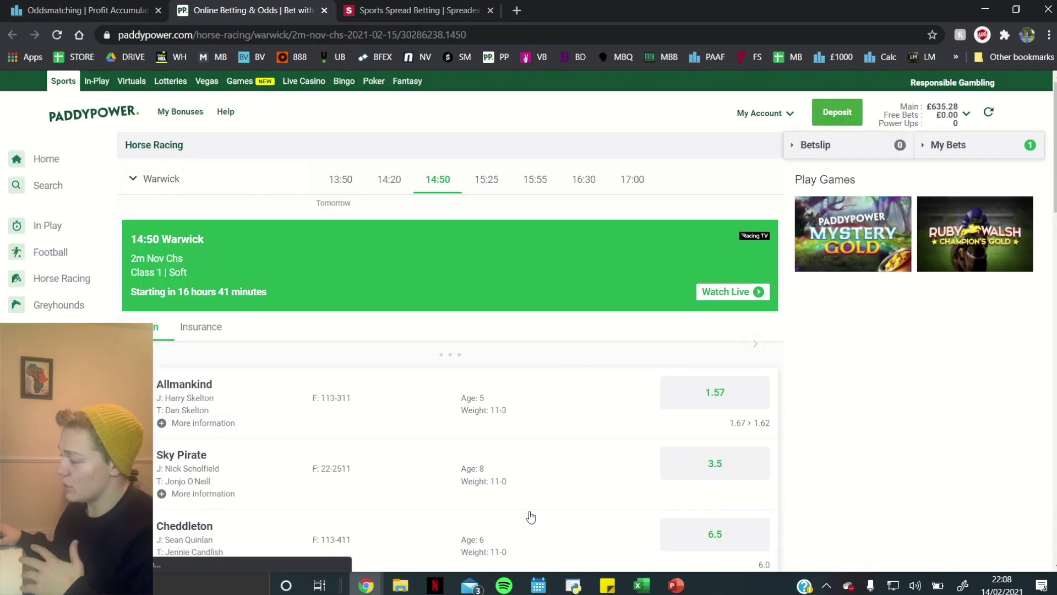
scroll(404, 380, down, 4)
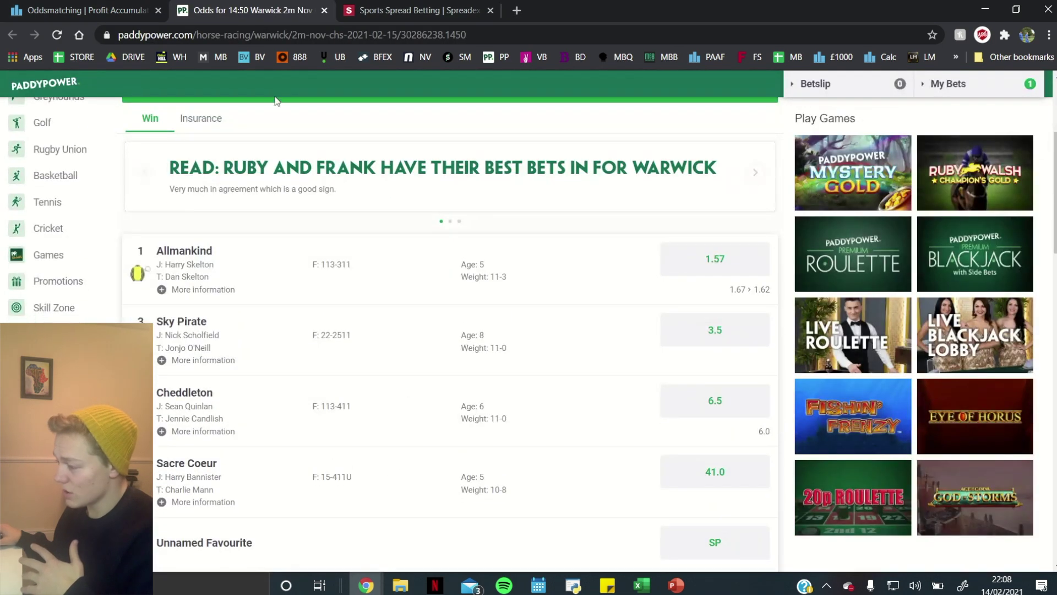
click(324, 11)
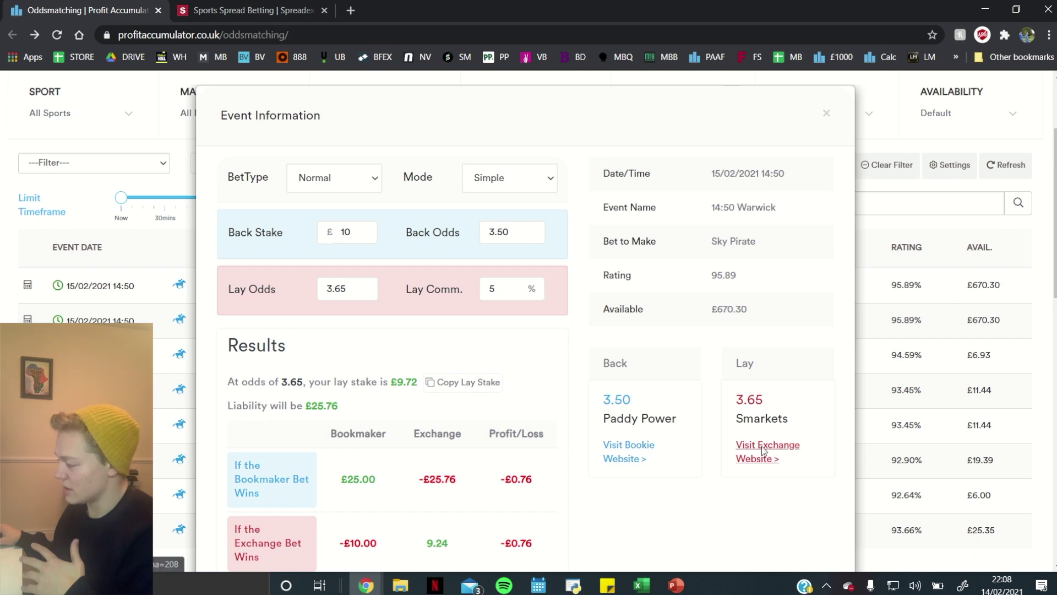
Step: Check Sky Pirate's lay odds for the 14:50 Warwick race on Smarkets, and return to the calculator
click(763, 455)
scroll(330, 336, down, 4)
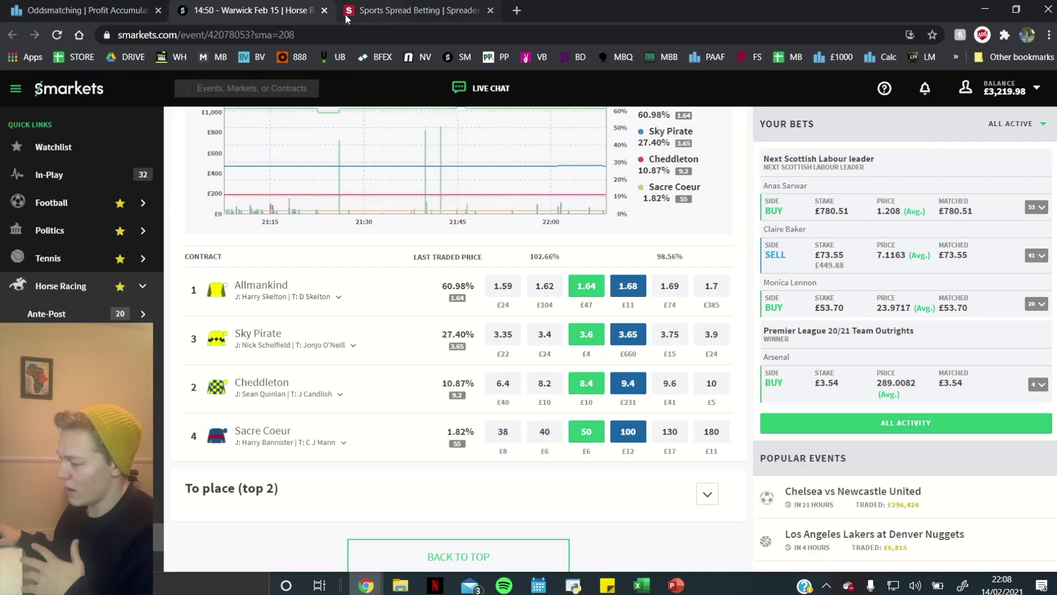
click(324, 10)
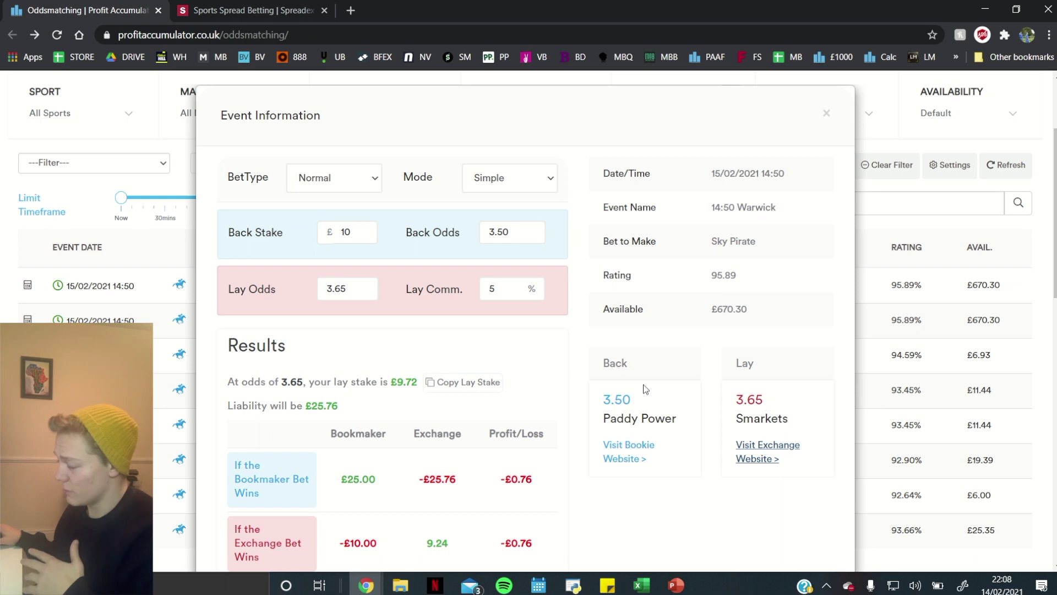
Step: Set the lay commission to 0% in the Sky Pirate calculator
scroll(644, 389, down, 1)
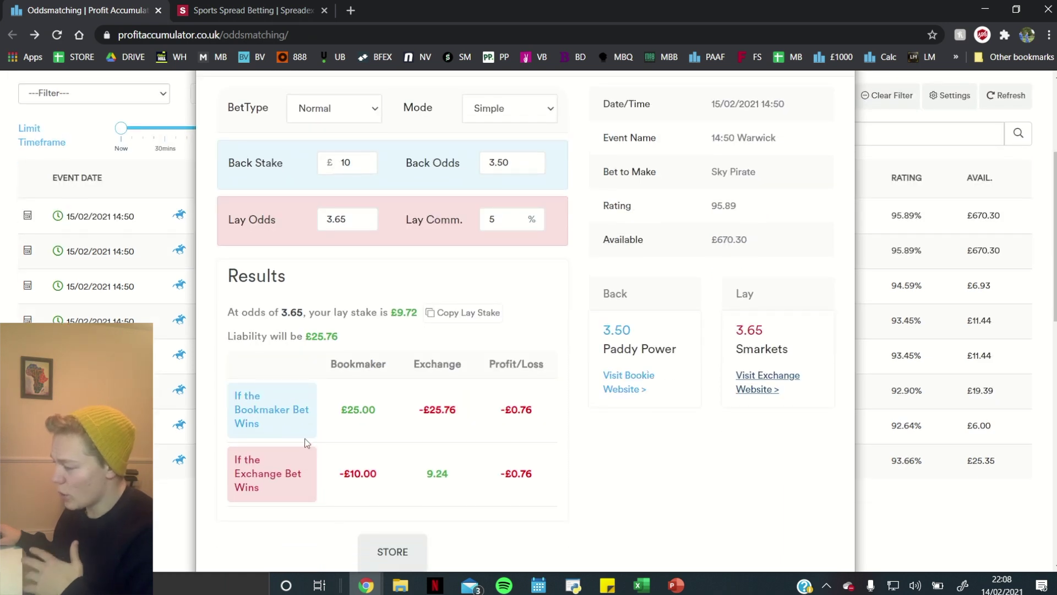
drag(515, 214, 447, 209)
text(0)
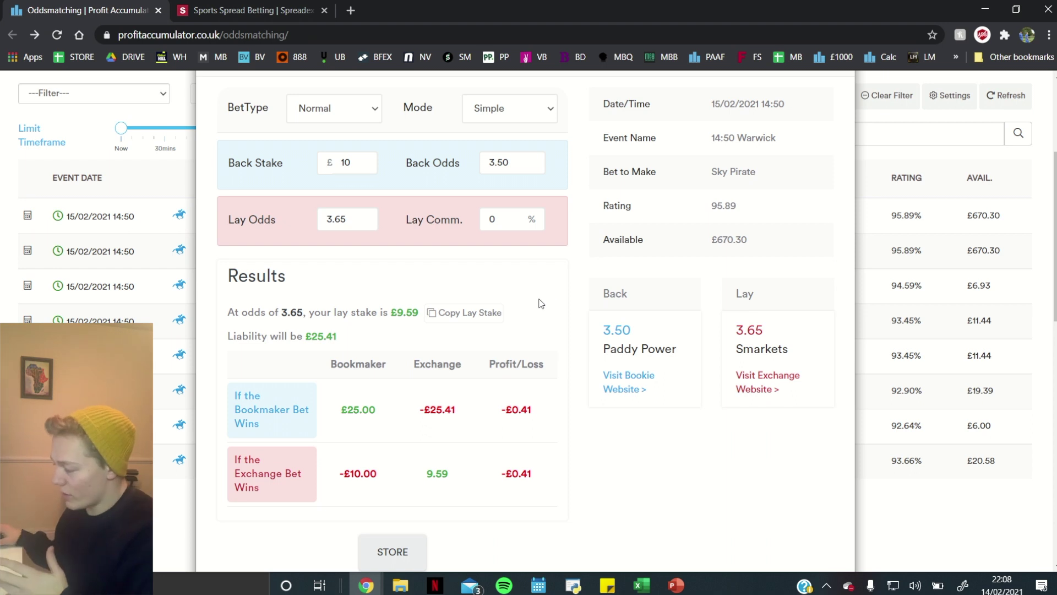
Step: Examine the bookmaker, exchange and profit/loss figures for both outcomes of the Sky Pirate bet, and close the calculator
drag(342, 414, 533, 410)
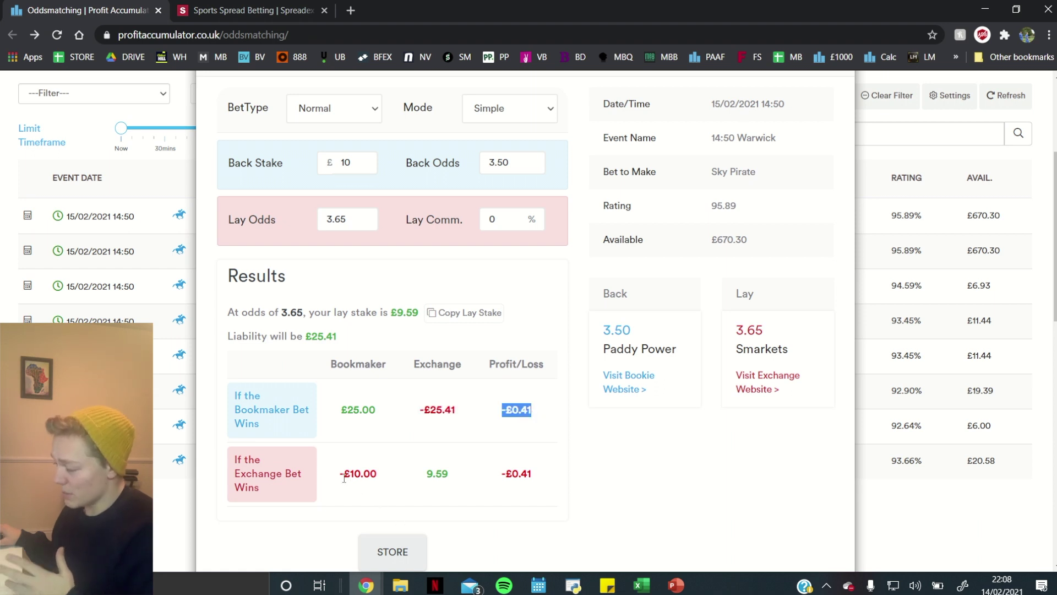
drag(340, 475, 435, 473)
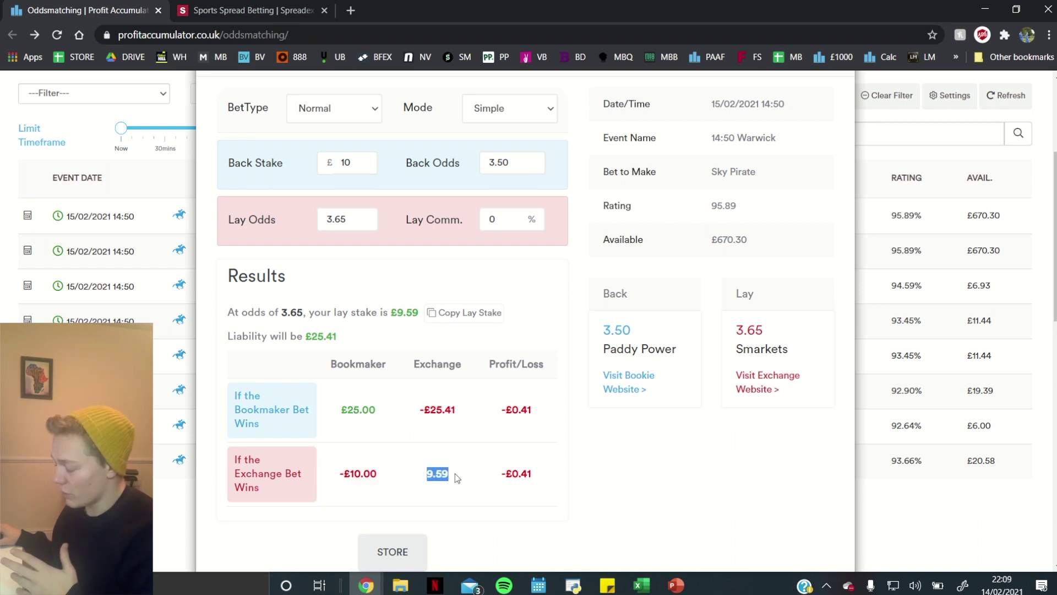
drag(500, 474, 532, 475)
click(586, 477)
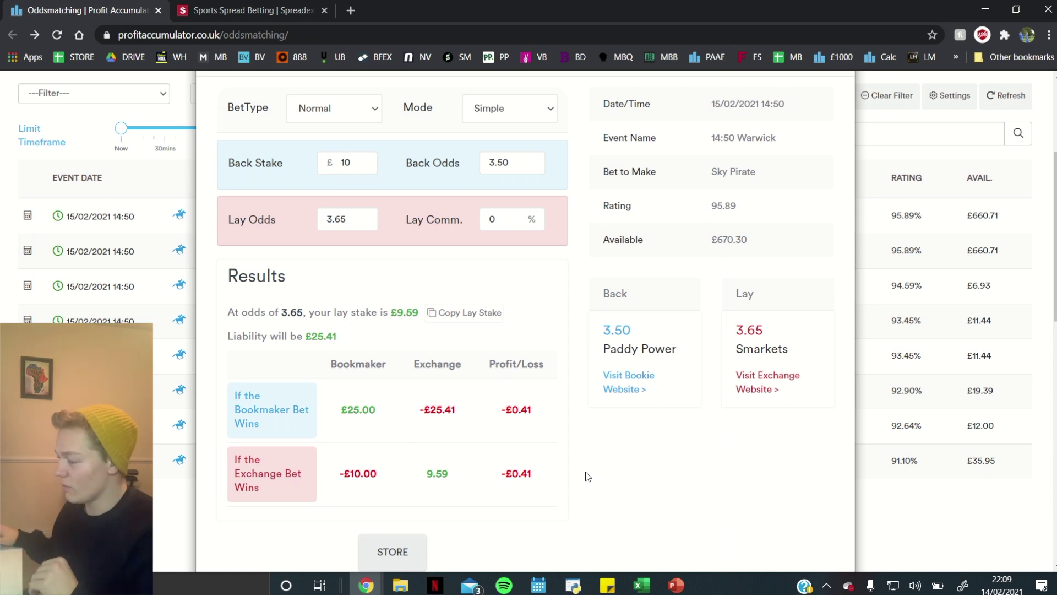
scroll(585, 471, up, 4)
click(825, 249)
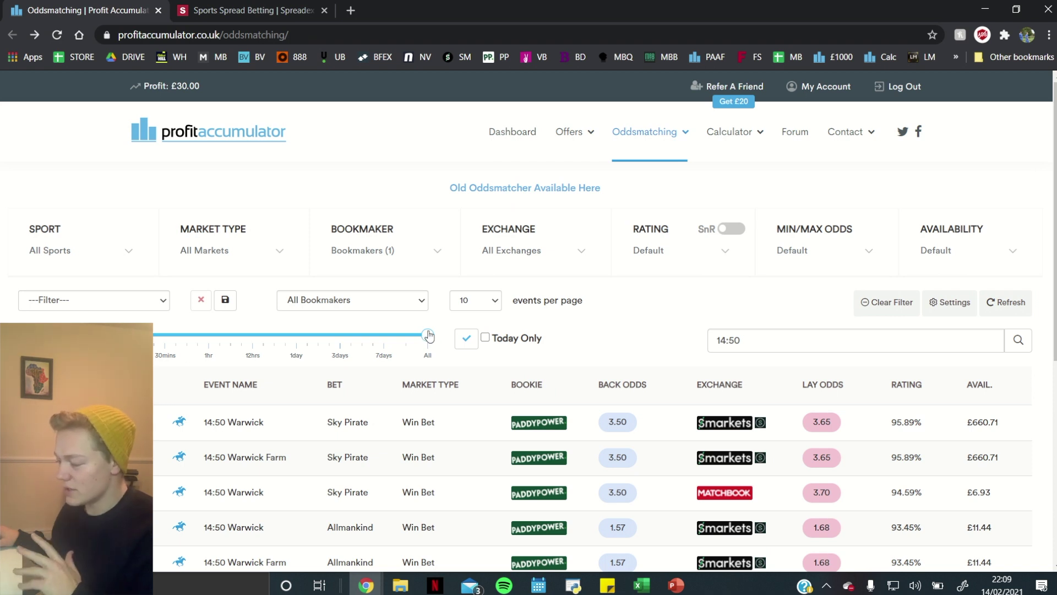
Step: Clear the 14:50 event search and apply the Bet365 Football 2UP preset filter
click(749, 340)
key(ctrl+a)
key(BackSpace)
click(94, 300)
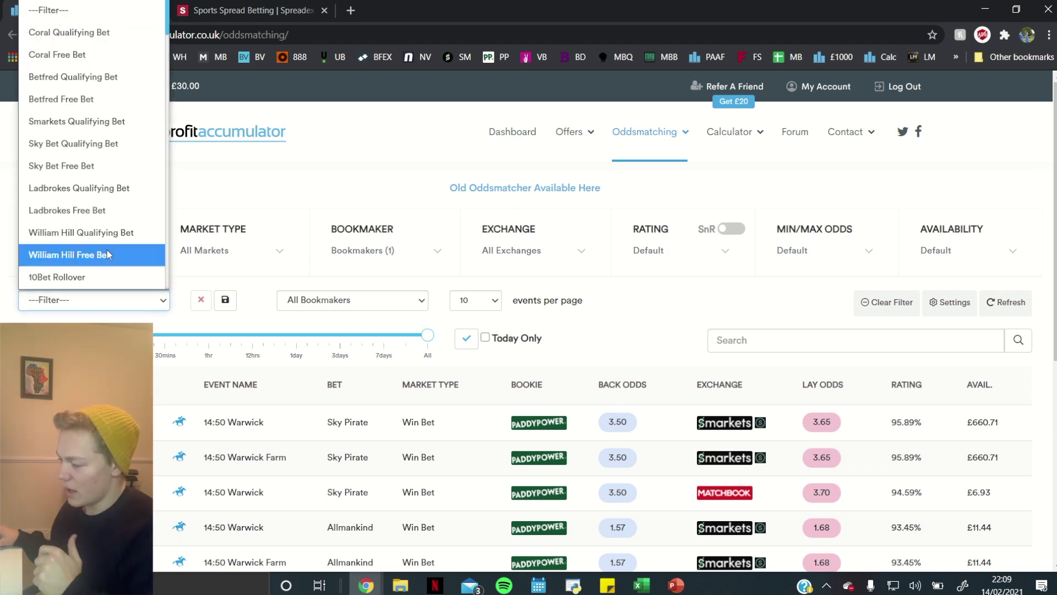
scroll(102, 251, down, 10)
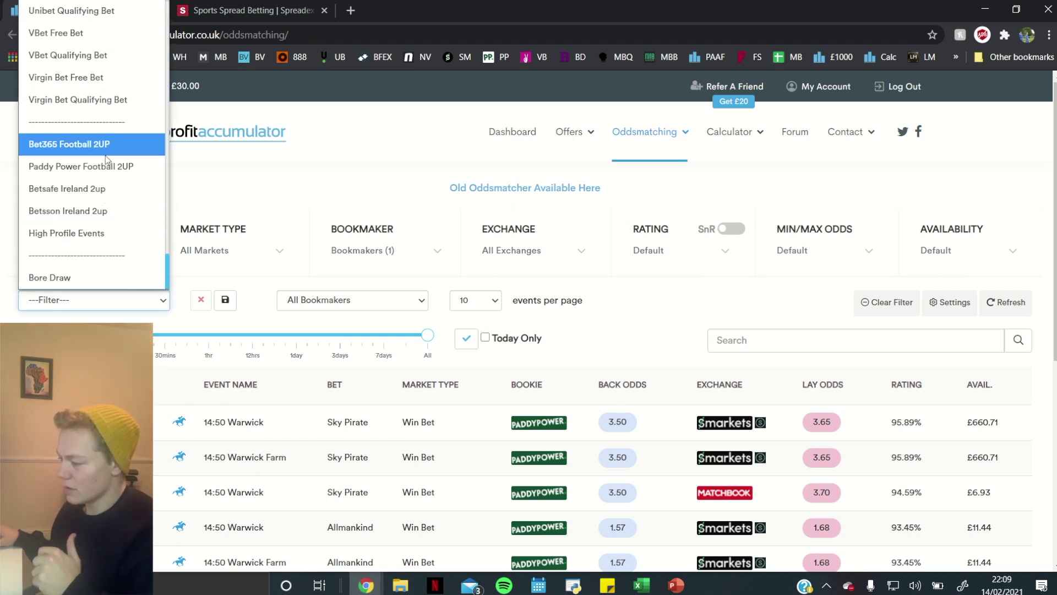
click(123, 154)
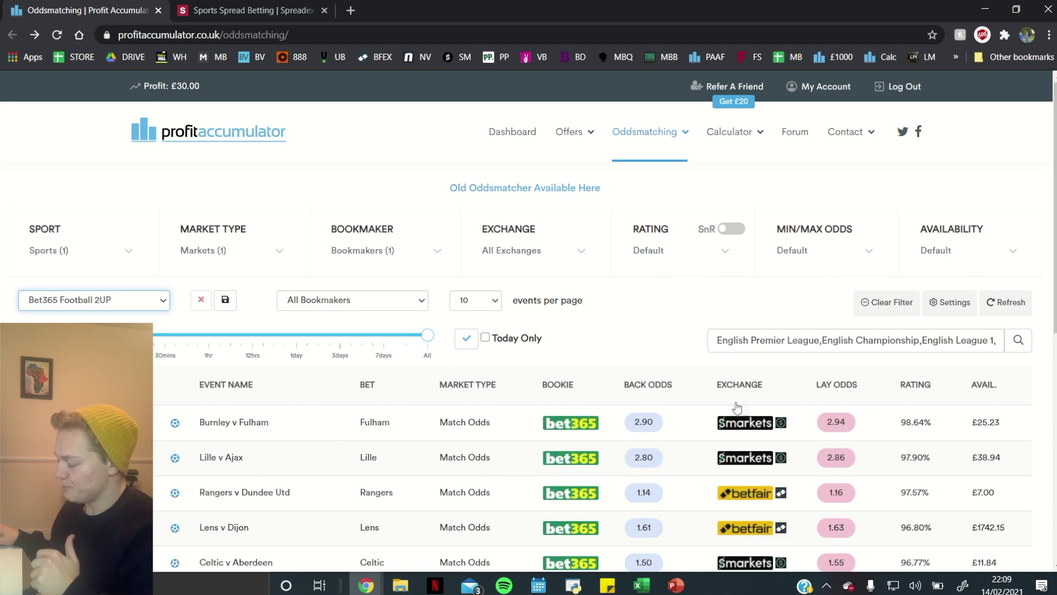
click(91, 300)
scroll(111, 221, down, 3)
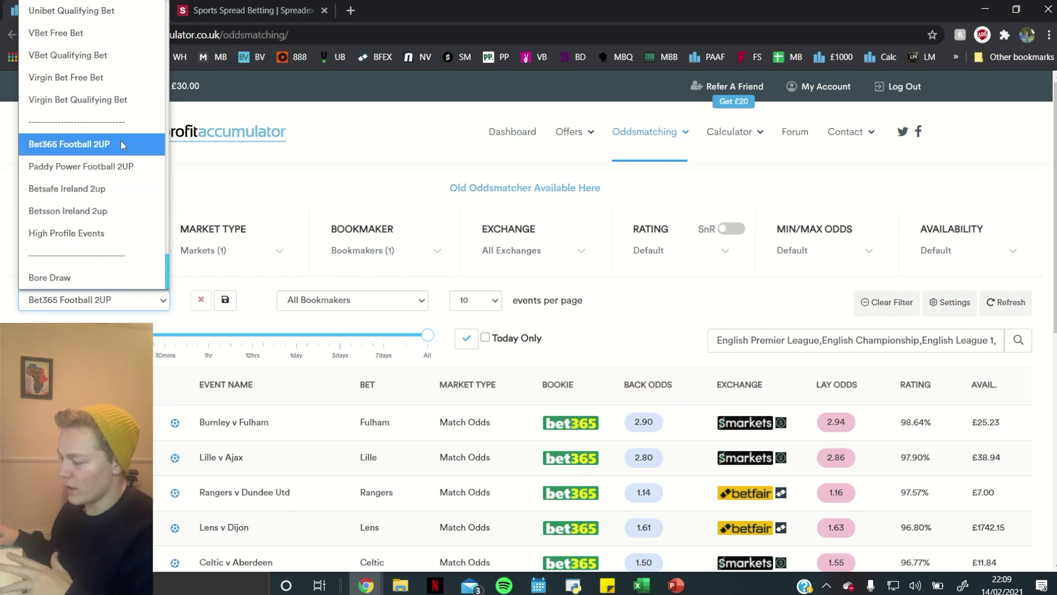
click(605, 324)
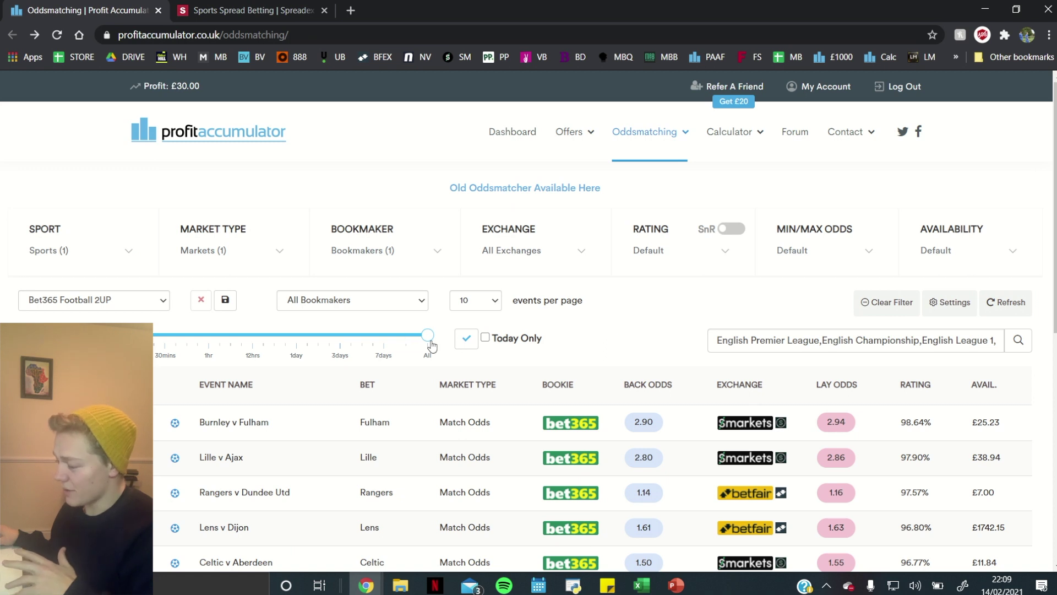
Step: Limit the event timeframe to between now and 3 days, and apply it to the listed matches
drag(431, 345, 347, 342)
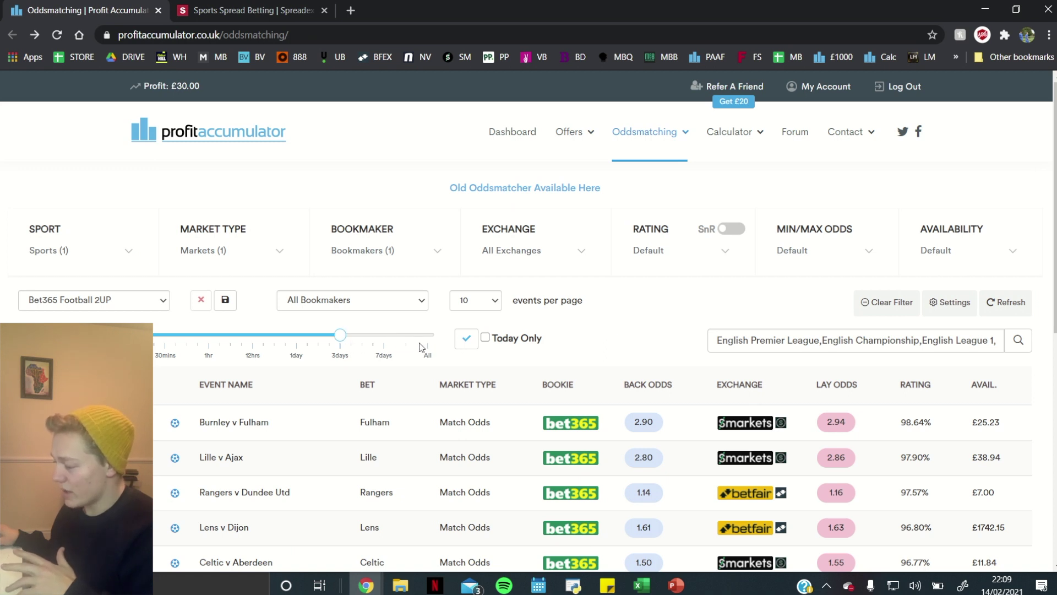
click(466, 338)
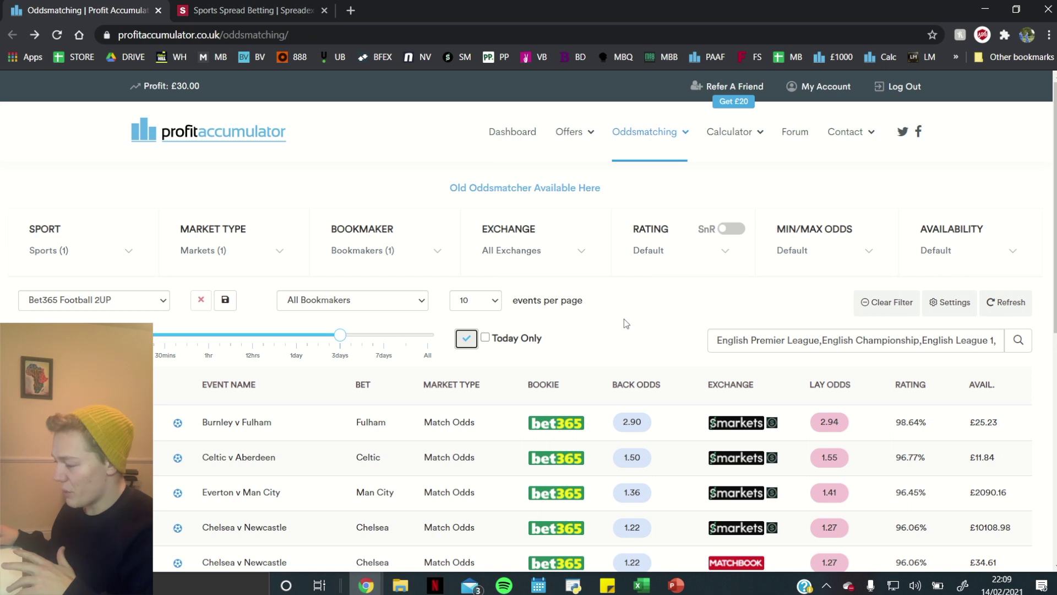
scroll(623, 319, down, 1)
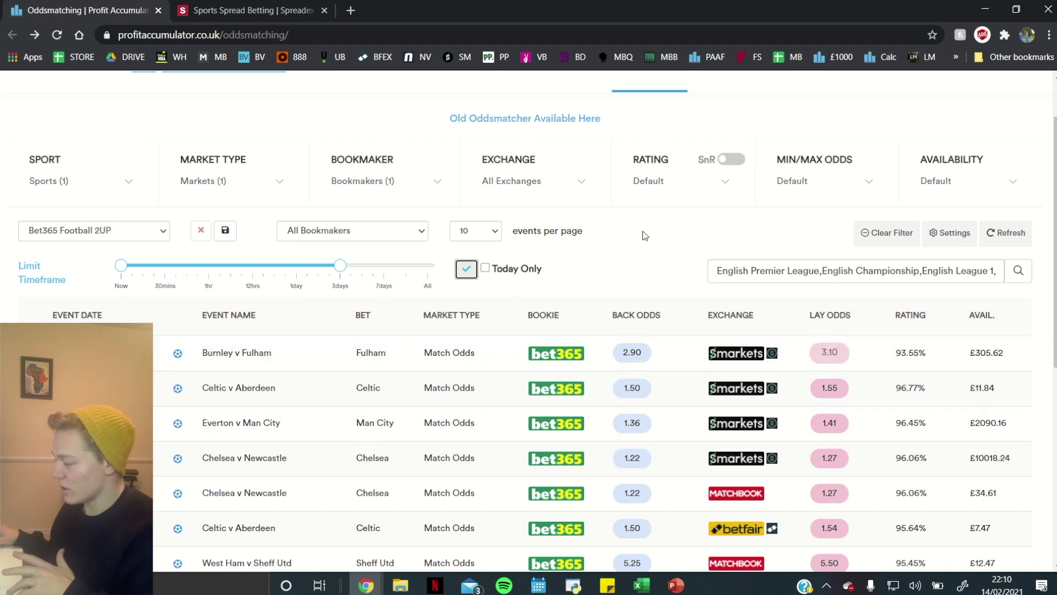
scroll(642, 248, up, 2)
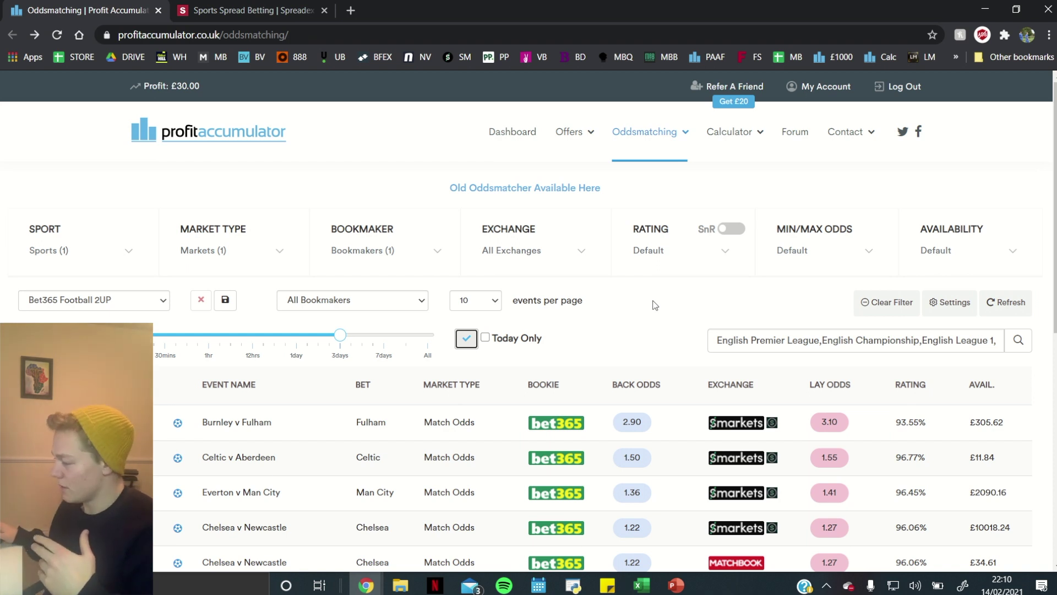
Step: Turn on the SnR rating and set the bet type to Free Bet (SNR) in the Arminia Bielefeld calculator for Bet365 and Matchbook
click(732, 229)
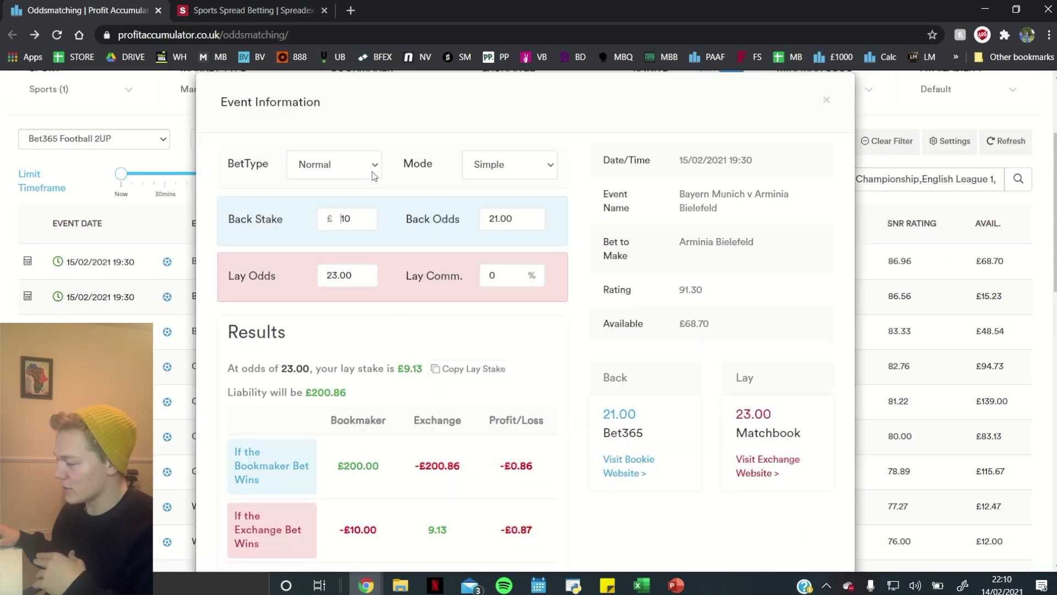
click(373, 168)
click(361, 213)
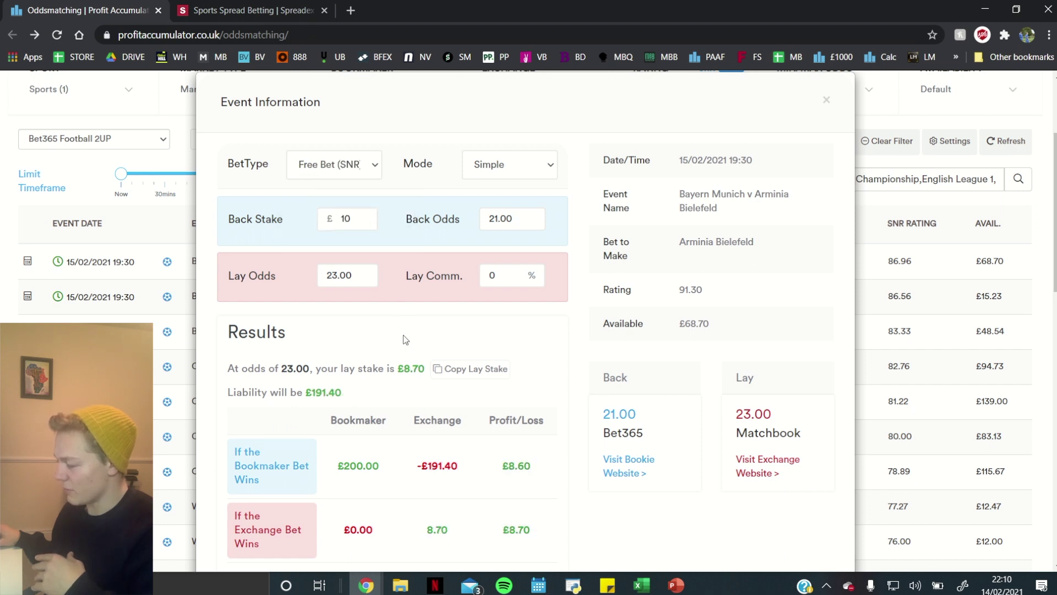
Step: Examine the lay stake and the profit/loss of both outcomes for the Arminia Bielefeld free bet, and close the calculator
drag(405, 370, 425, 369)
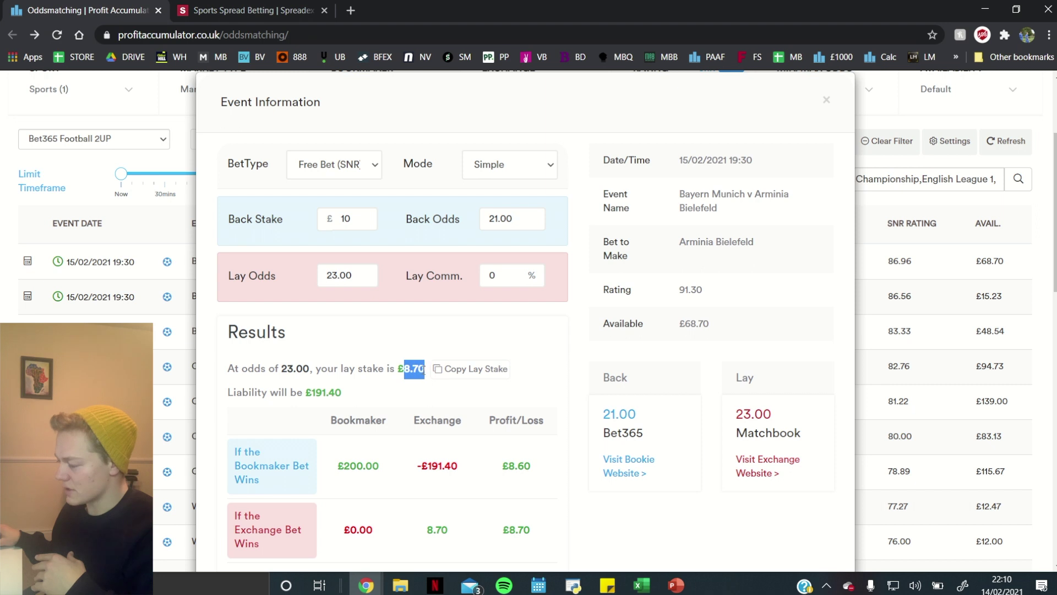
click(476, 402)
drag(504, 473, 540, 472)
click(512, 529)
drag(503, 530, 554, 538)
click(572, 536)
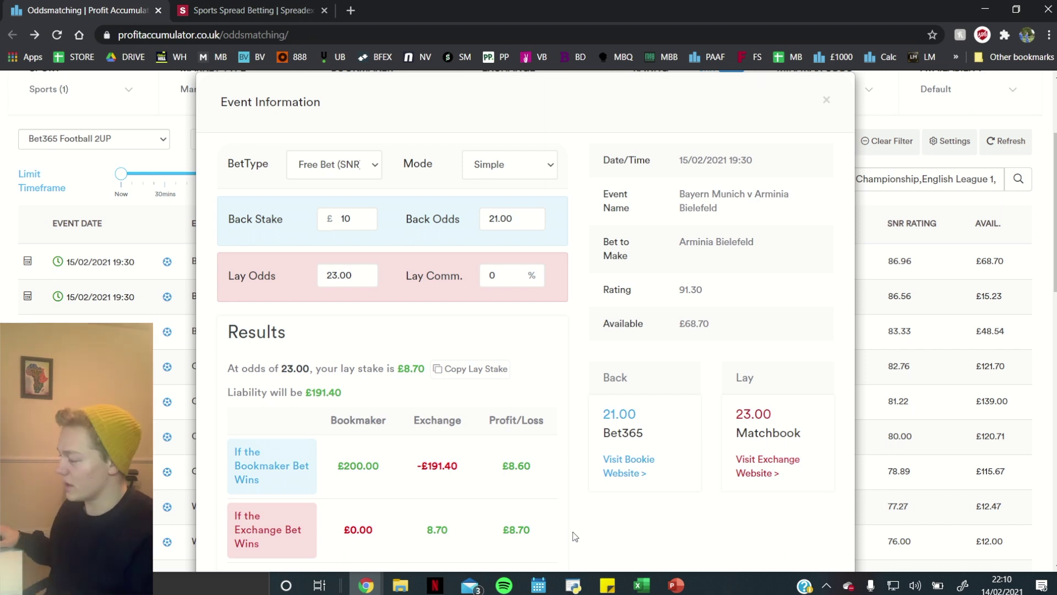
scroll(667, 396, up, 3)
click(825, 263)
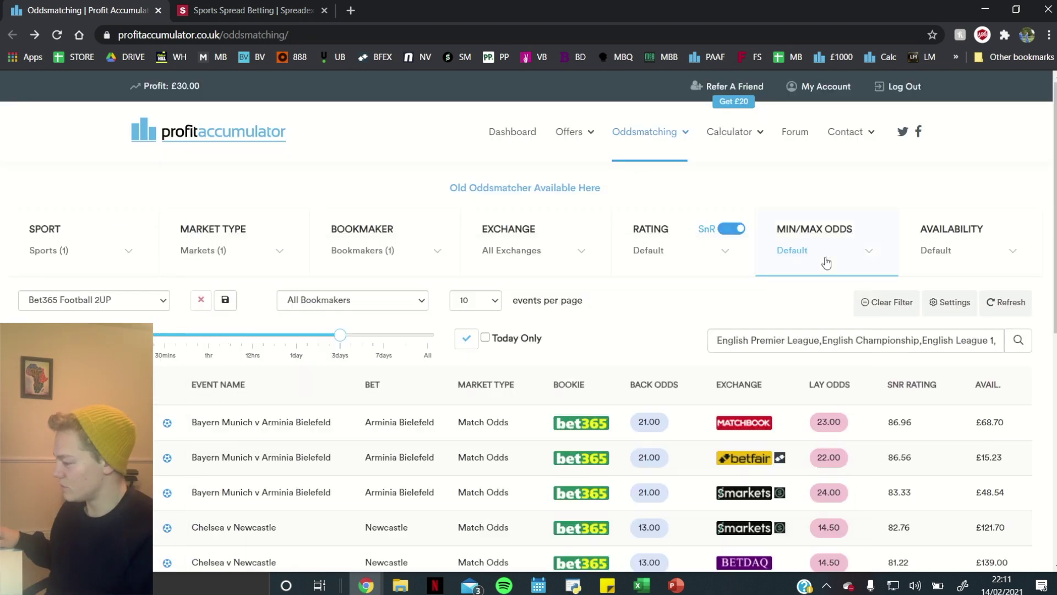